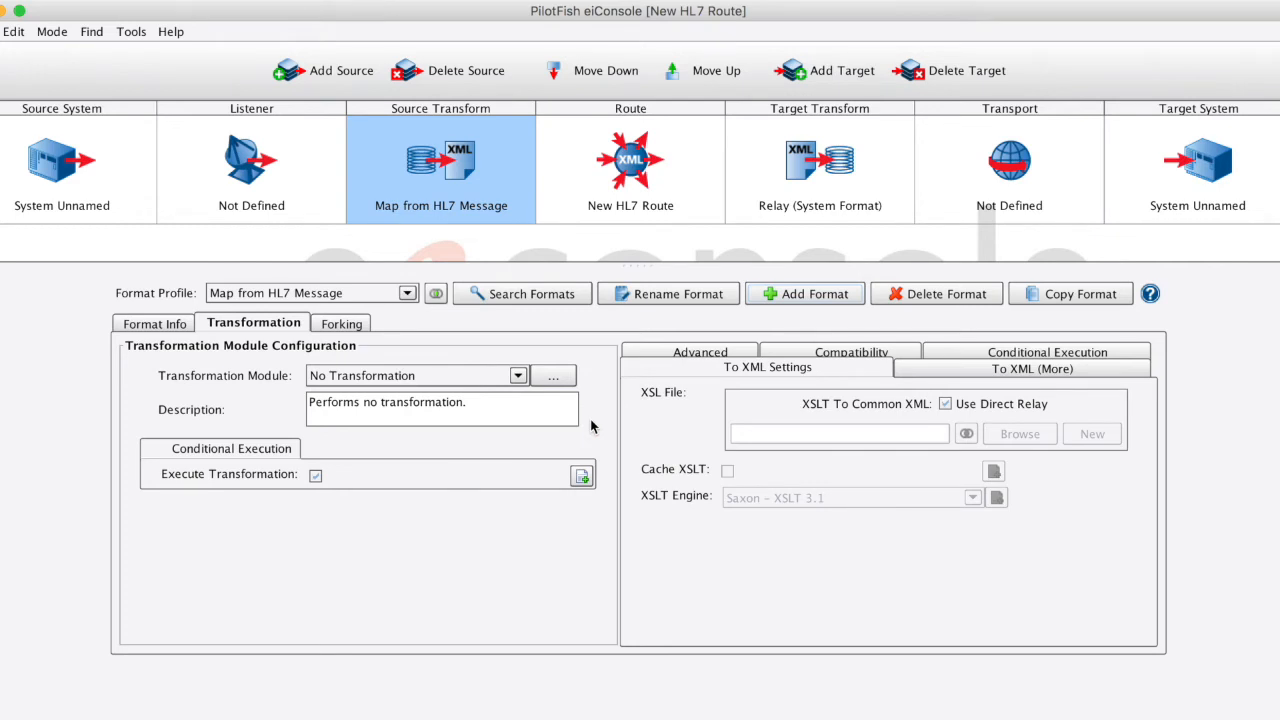
- Set the Transformation Module to HL7 v2.X with 2.4 as the HL7 version to expect
{"action": "left_click", "coordinate": [499, 377]}
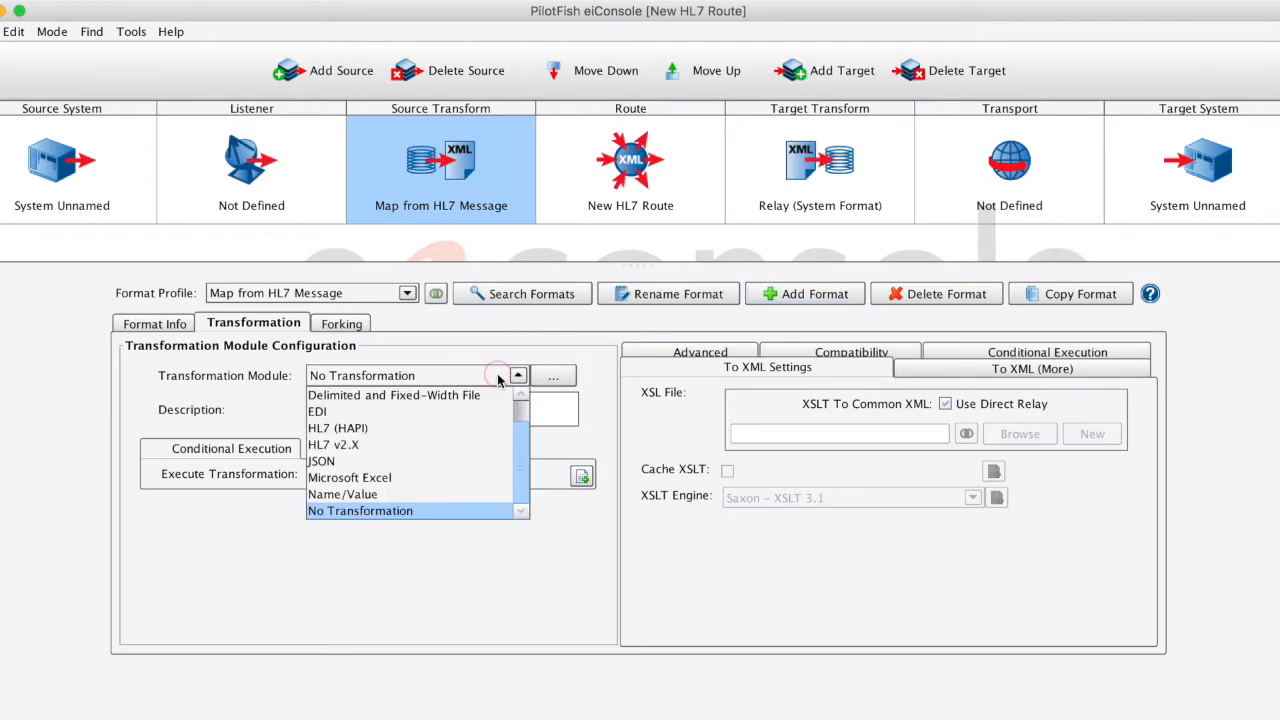
{"action": "left_click", "coordinate": [447, 450]}
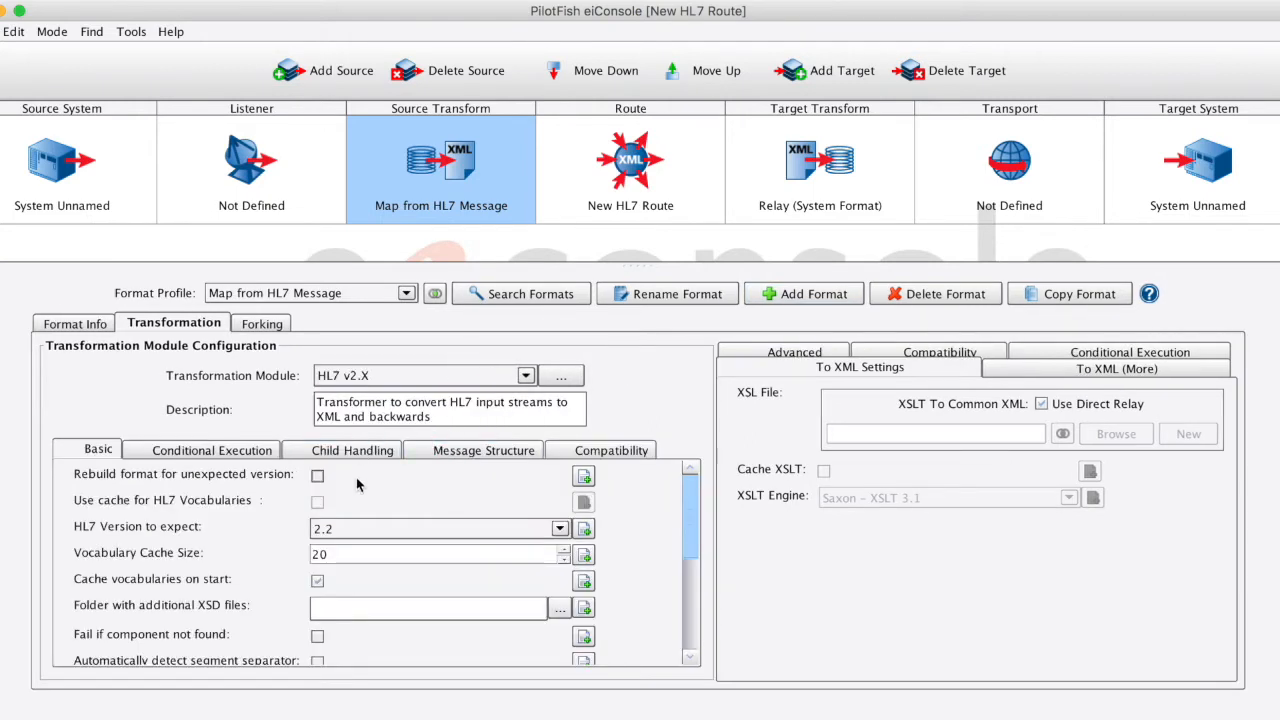
{"action": "left_click", "coordinate": [445, 529]}
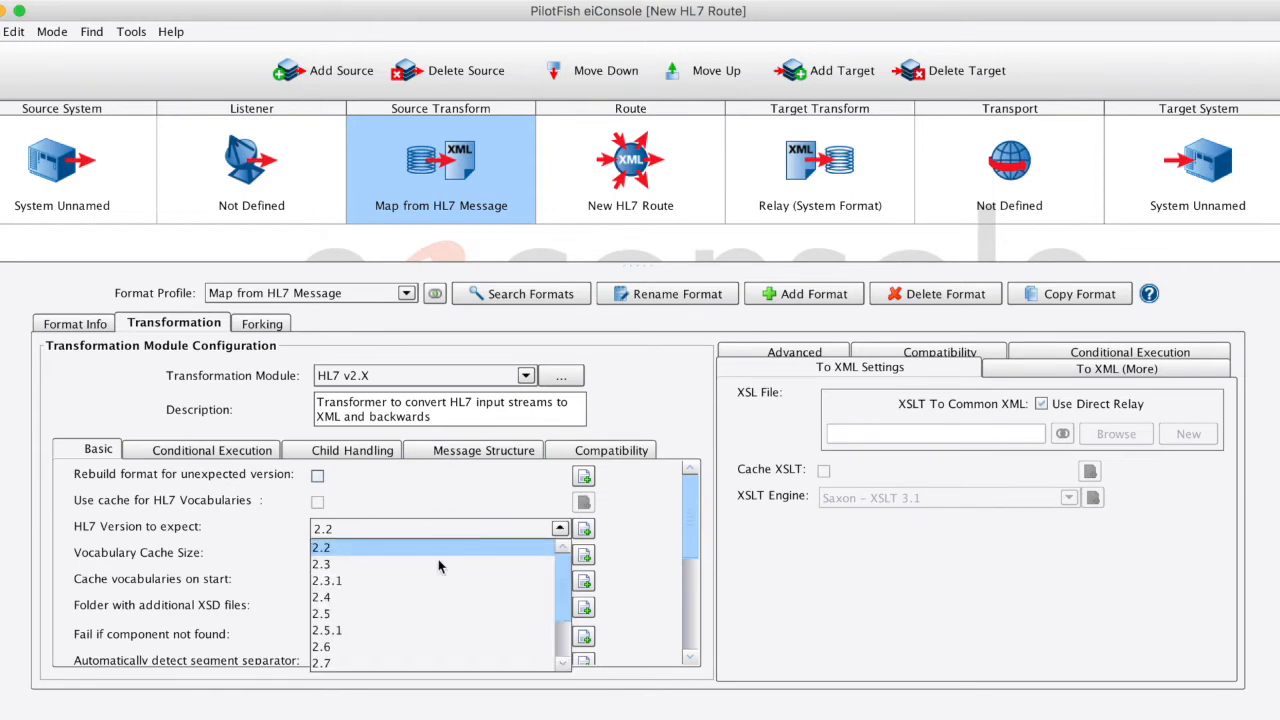
{"action": "left_click", "coordinate": [486, 597]}
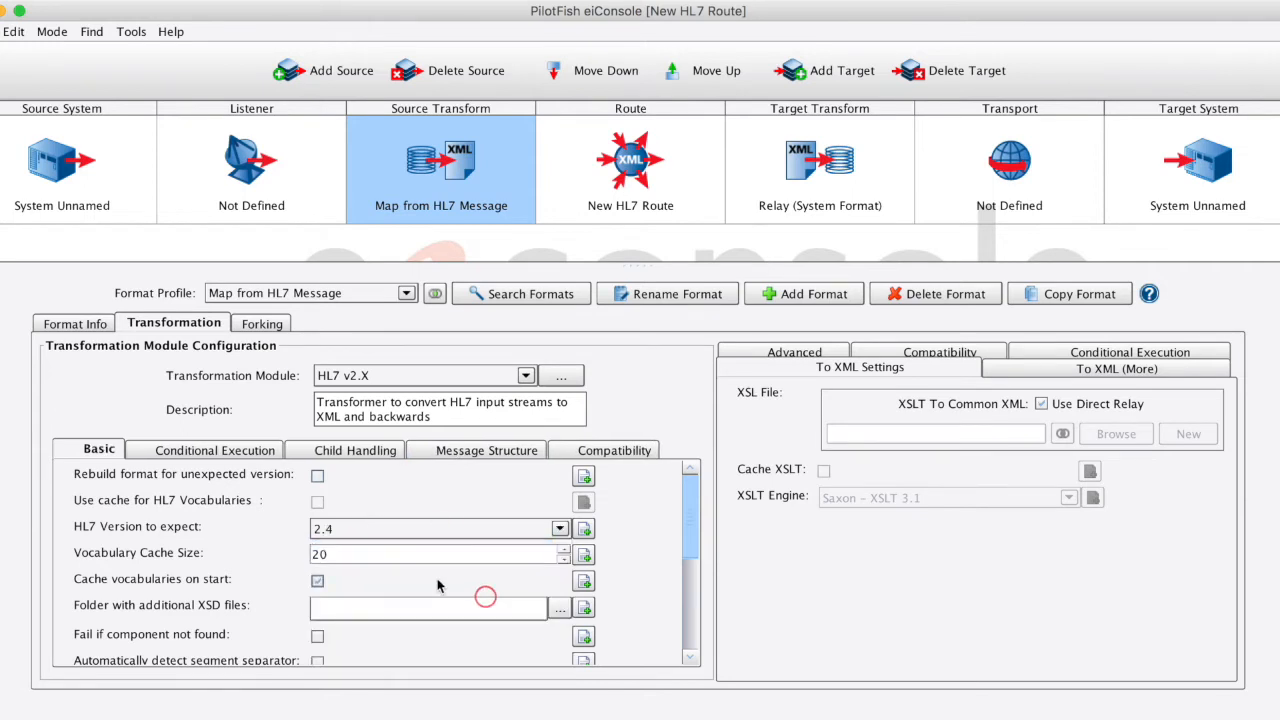
- Enable friendly names for known elements in the HL7 module and turn off direct relay for the XSLT
{"action": "scroll", "coordinate": [424, 572], "scroll_direction": "down", "scroll_amount": 2}
{"action": "scroll", "coordinate": [424, 572], "scroll_direction": "down", "scroll_amount": 6}
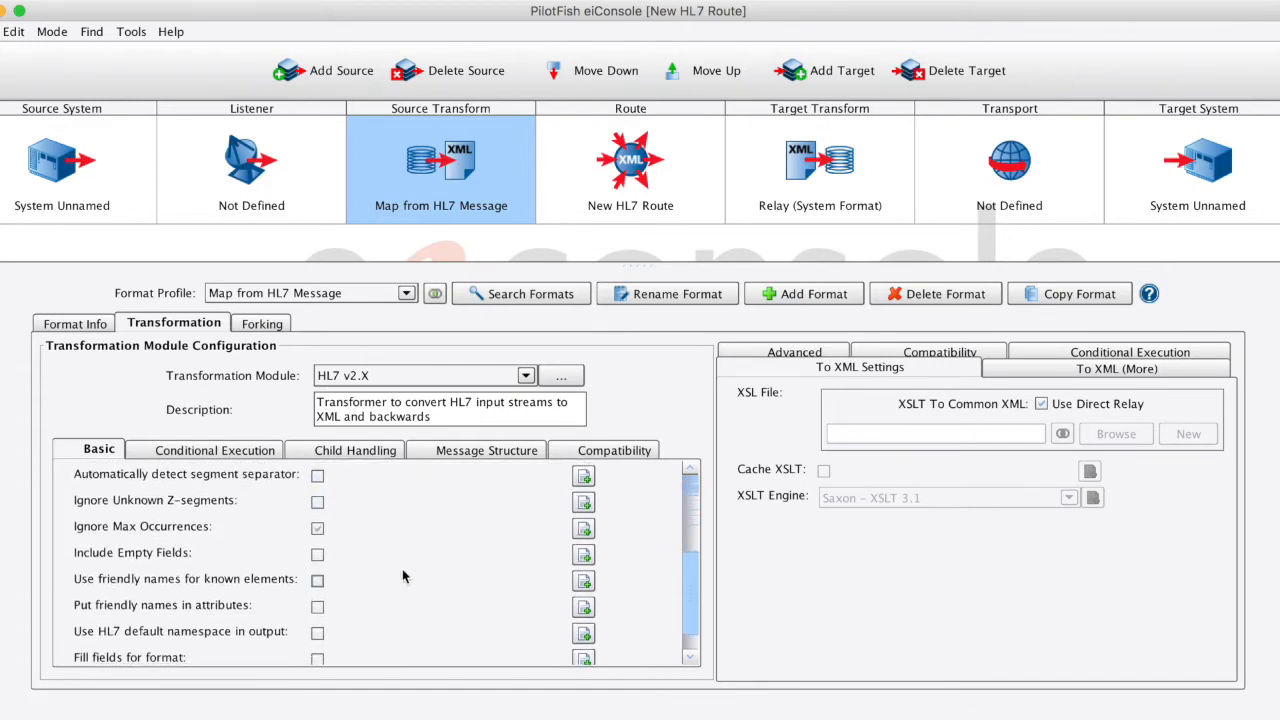
{"action": "scroll", "coordinate": [403, 576], "scroll_direction": "down", "scroll_amount": 1}
{"action": "left_click", "coordinate": [317, 549]}
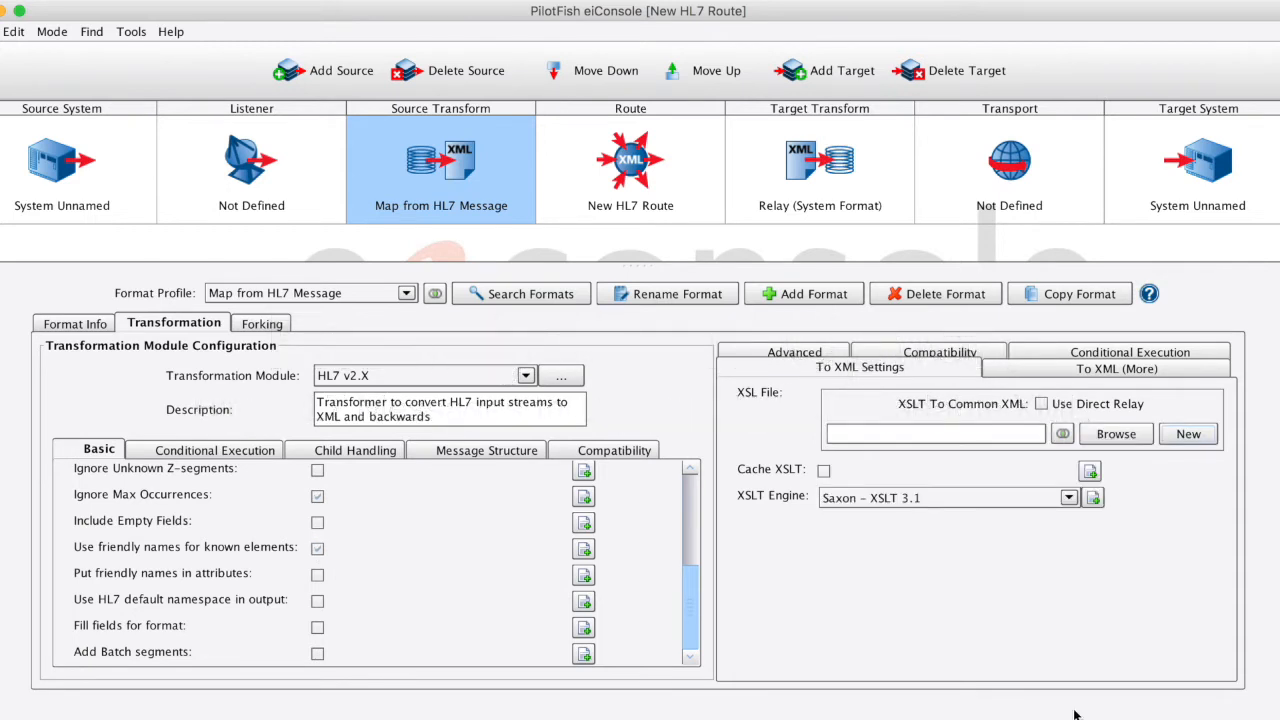
- Create a new XSLT mapping and choose HL7 v2.x as the format reader for the source format
{"action": "left_click", "coordinate": [1188, 434]}
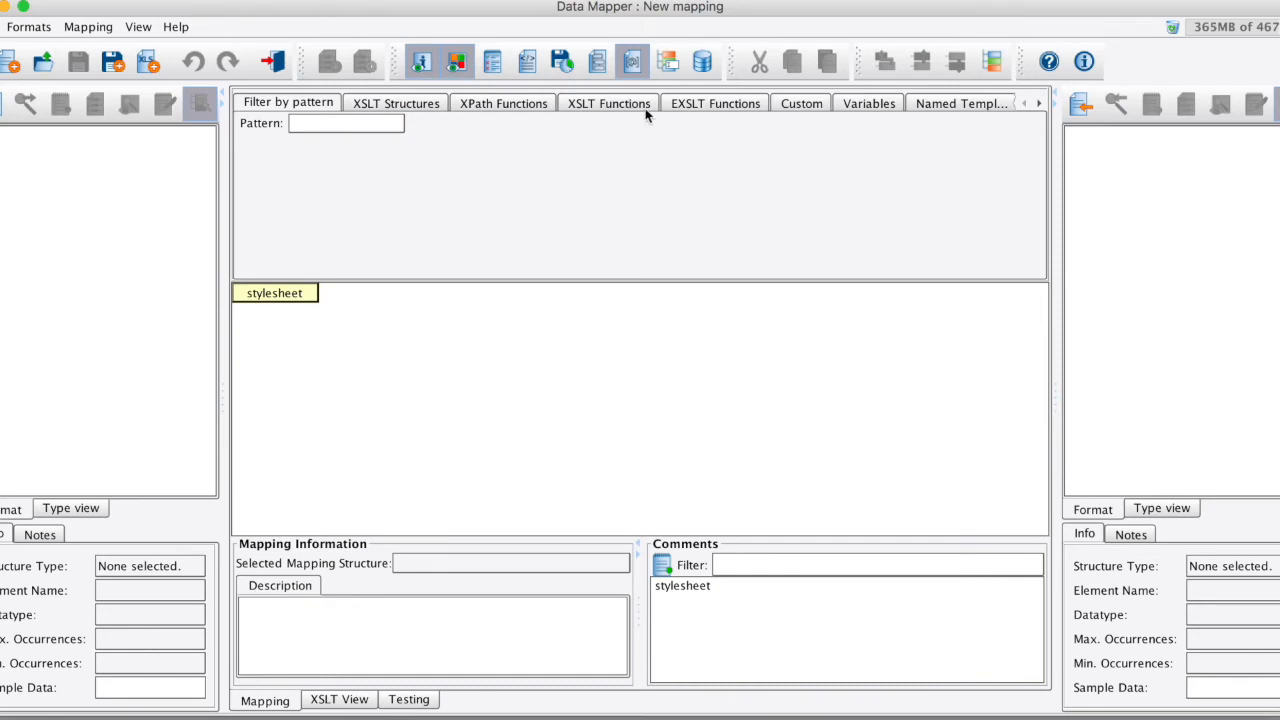
{"action": "left_click", "coordinate": [2, 108]}
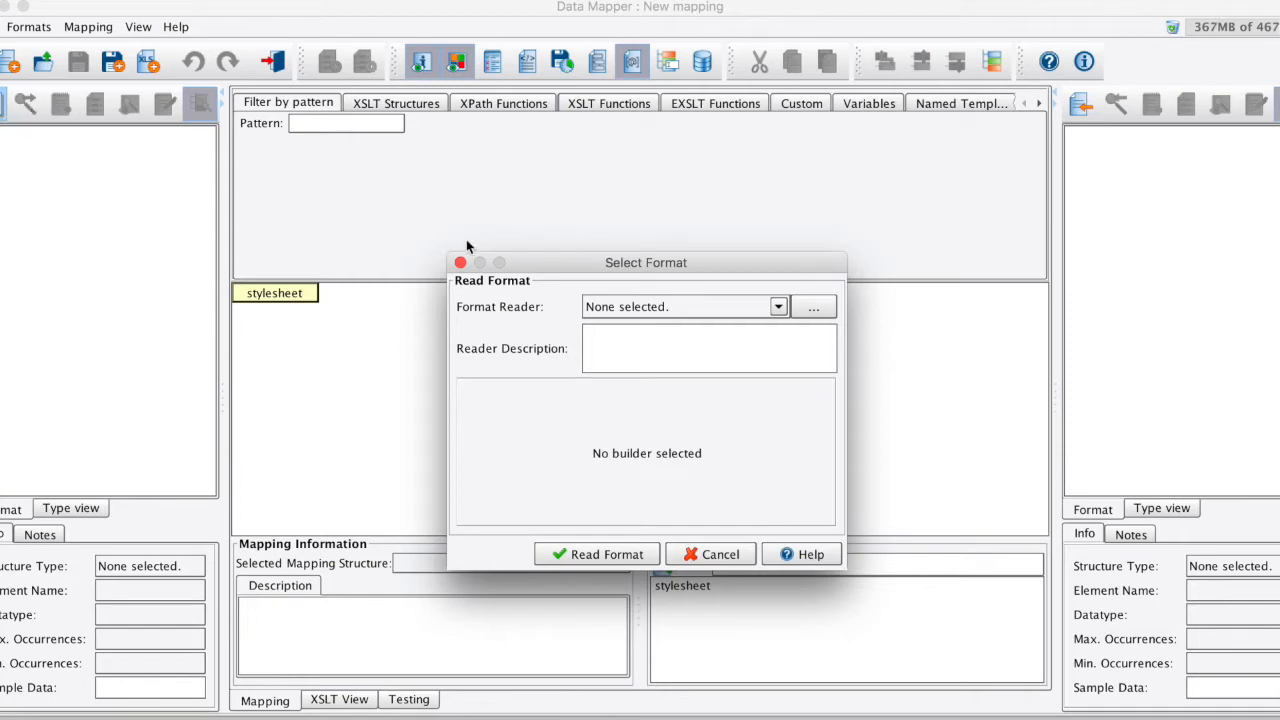
{"action": "left_click", "coordinate": [778, 306]}
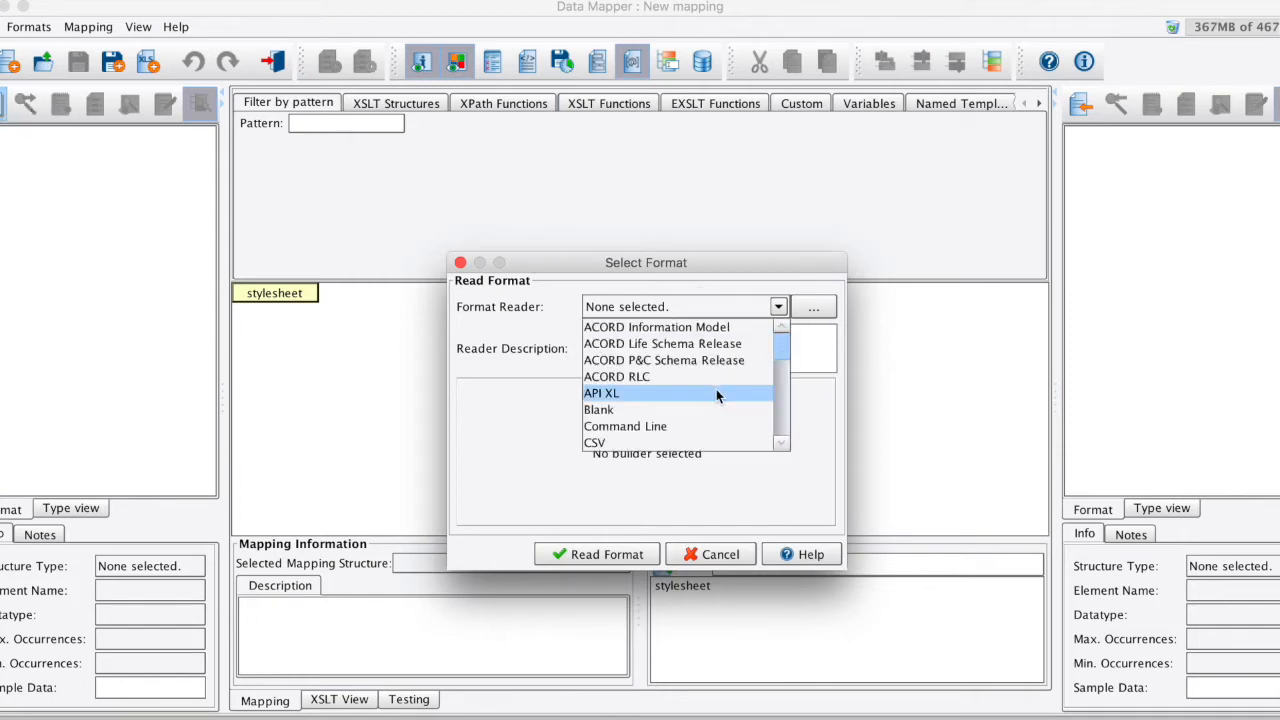
{"action": "scroll", "coordinate": [716, 389], "scroll_direction": "down", "scroll_amount": 5}
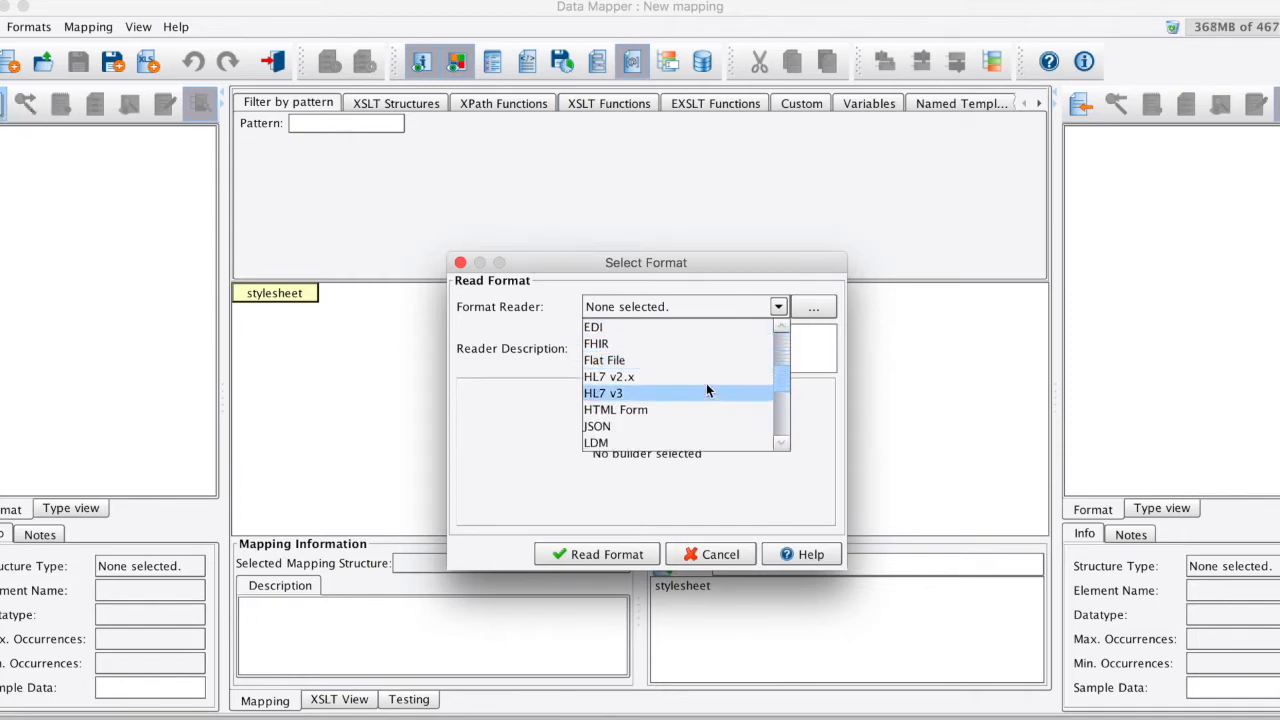
{"action": "left_click", "coordinate": [702, 377]}
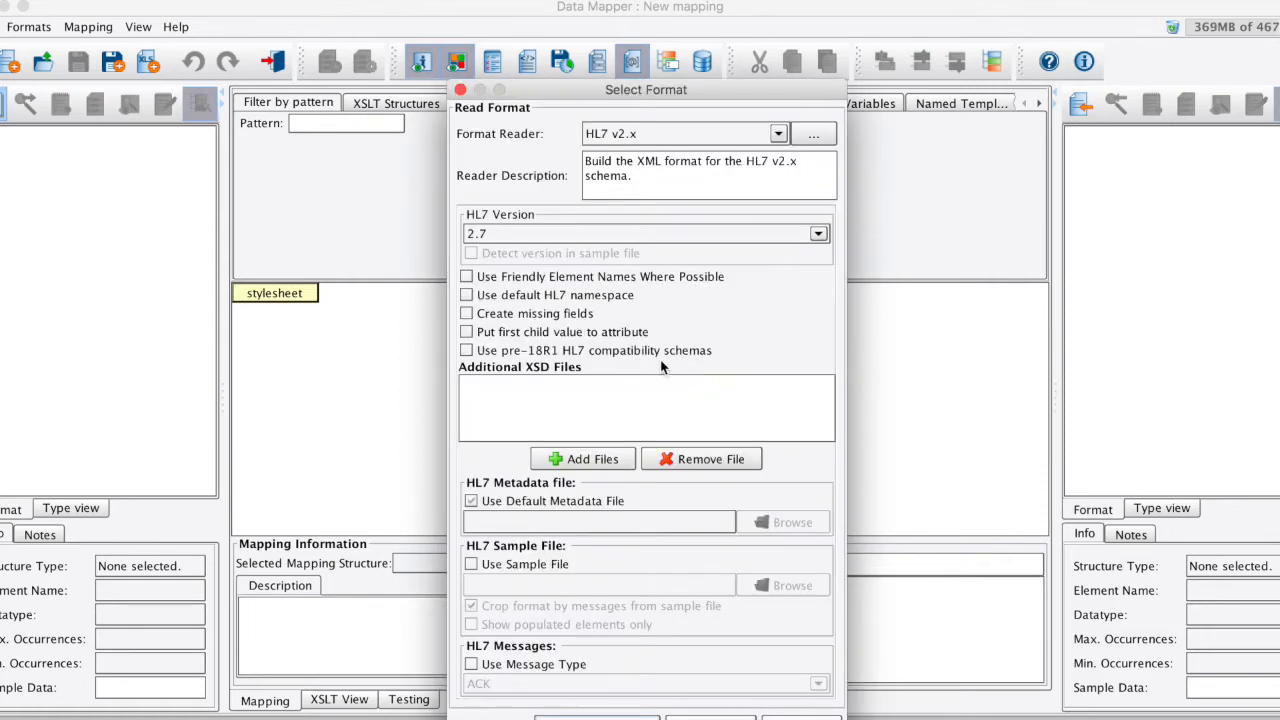
- Set the source format's HL7 version to 2.4 and use friendly element names where possible
{"action": "left_click", "coordinate": [680, 233]}
{"action": "scroll", "coordinate": [664, 300], "scroll_direction": "up", "scroll_amount": 3}
{"action": "left_click", "coordinate": [658, 294]}
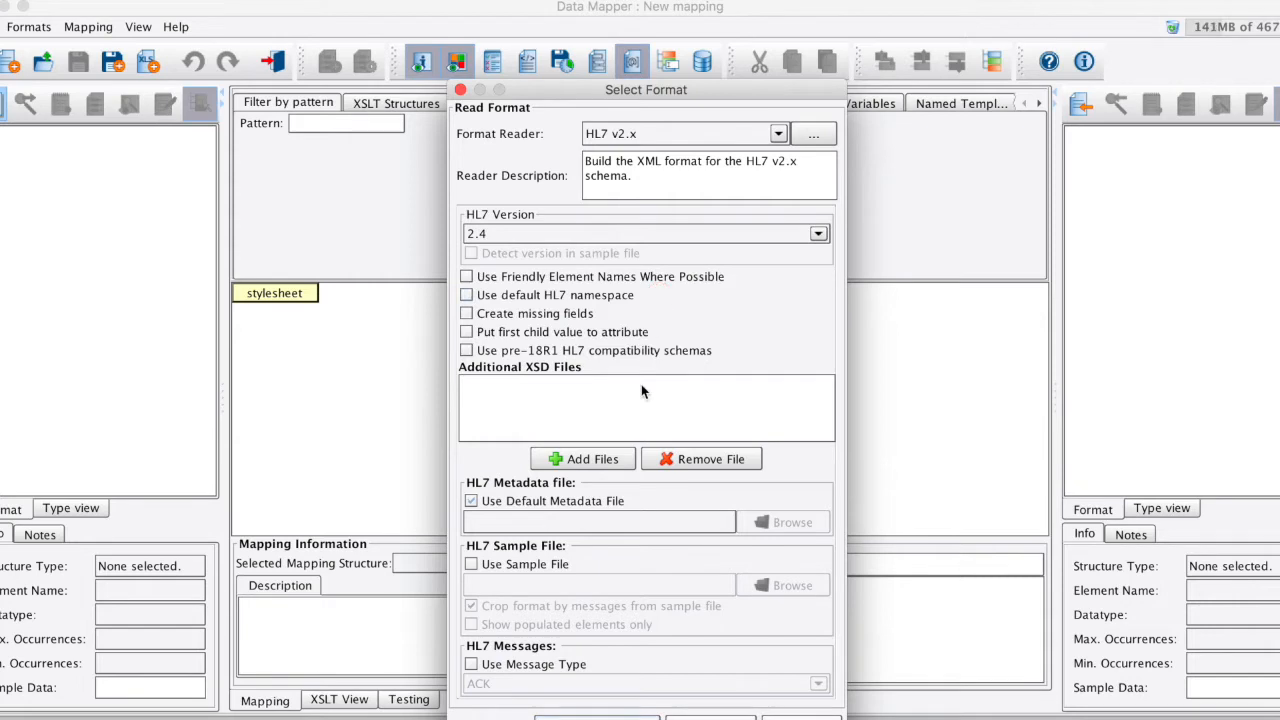
{"action": "left_click", "coordinate": [466, 277]}
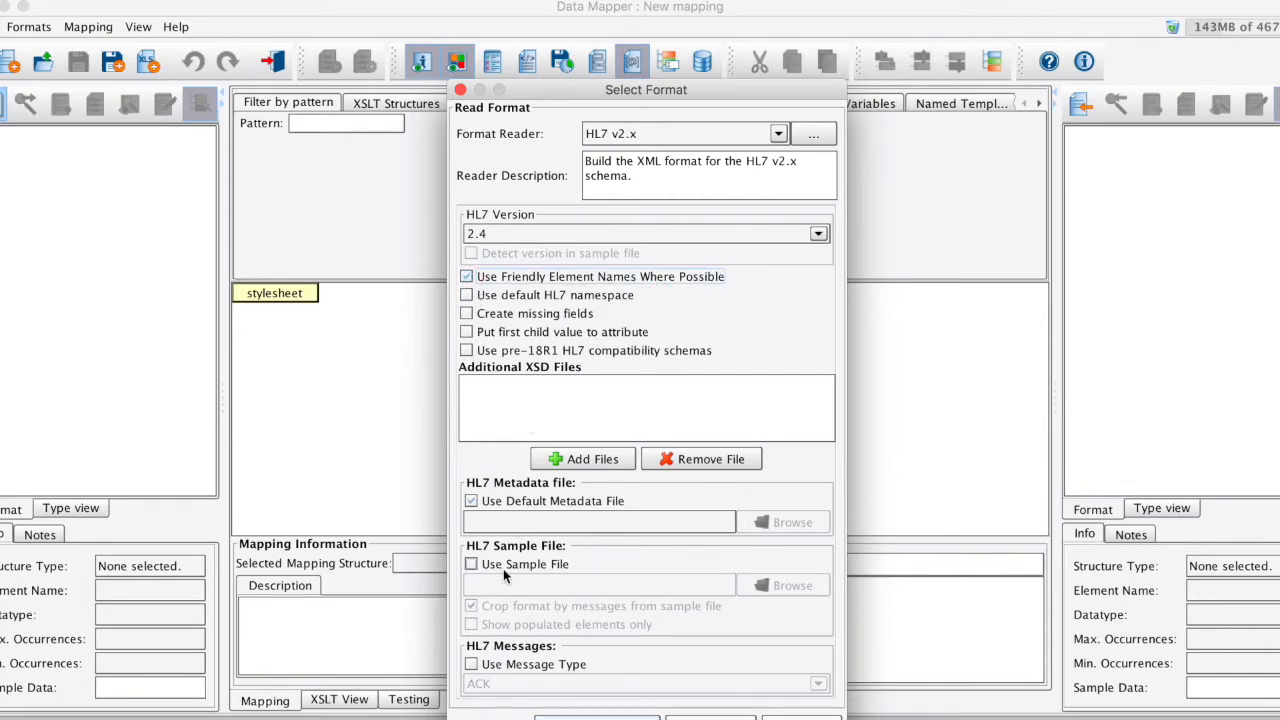
- Read the source format with ORU-LabResults (1).hl7 as the HL7 sample file, and expand its ORU_R01 message node
{"action": "left_click", "coordinate": [470, 565]}
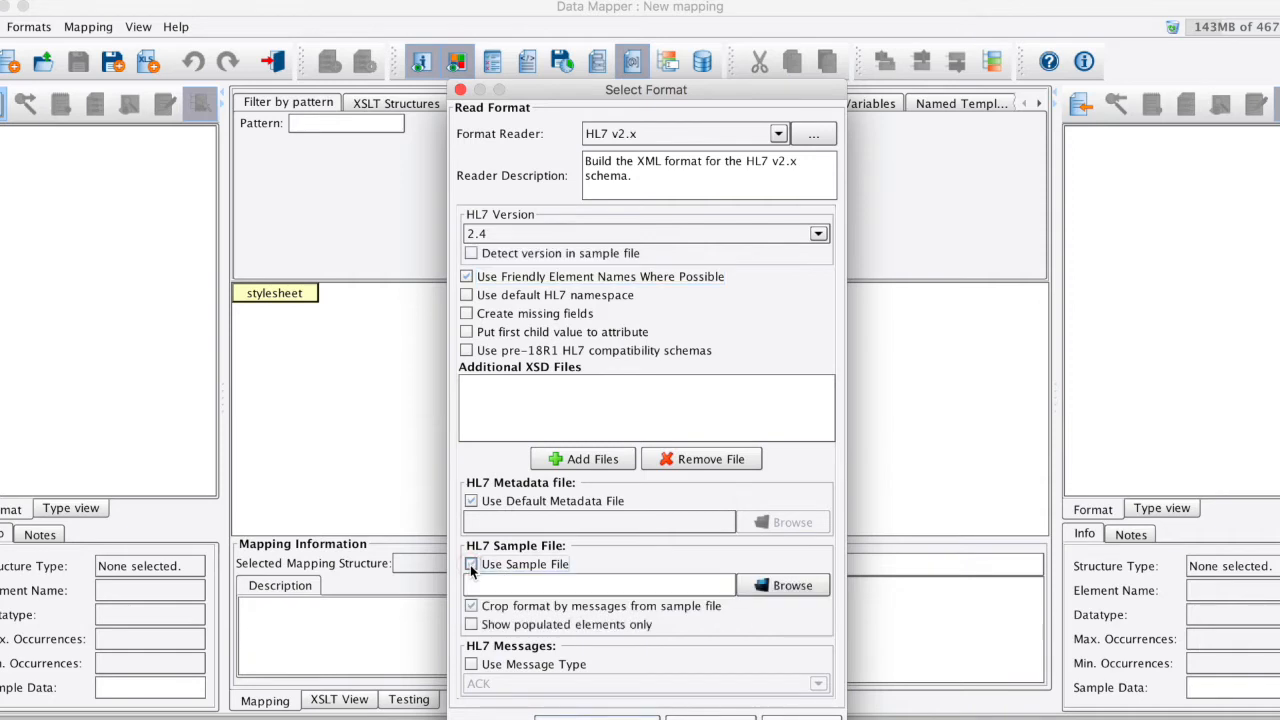
{"action": "left_click", "coordinate": [777, 586]}
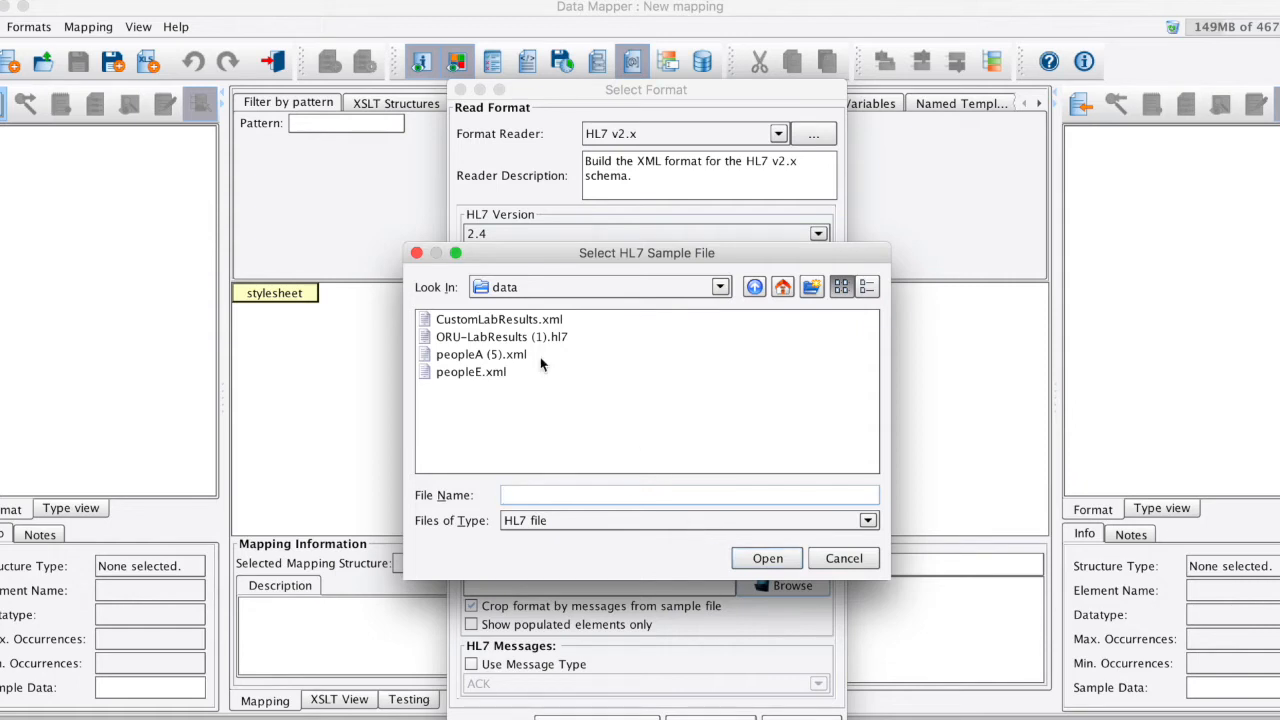
{"action": "left_click", "coordinate": [559, 337]}
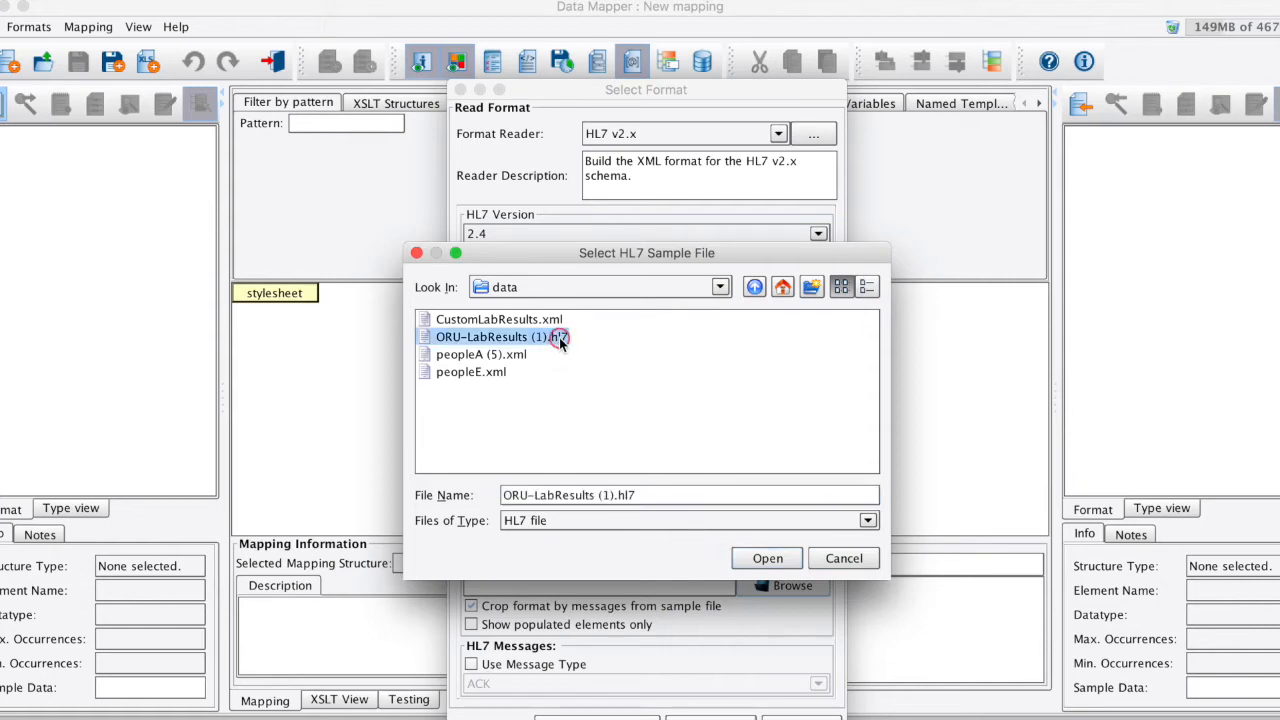
{"action": "left_click", "coordinate": [765, 559]}
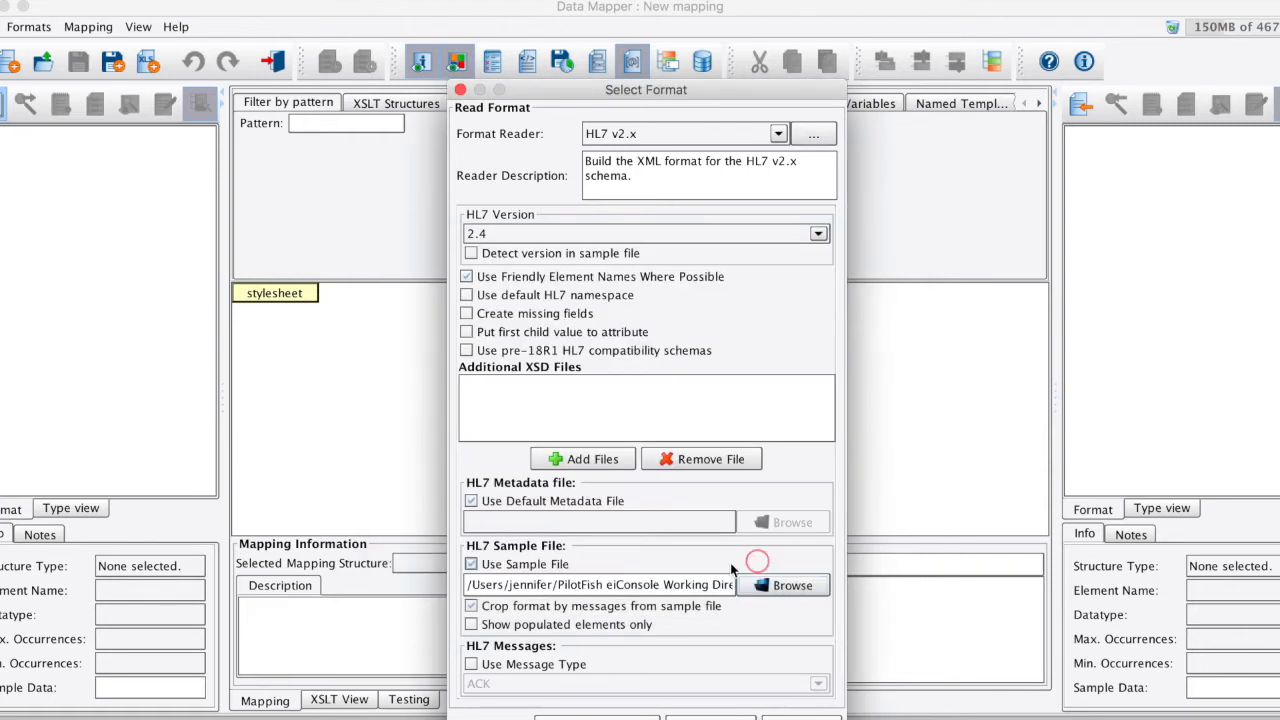
{"action": "left_click", "coordinate": [597, 717]}
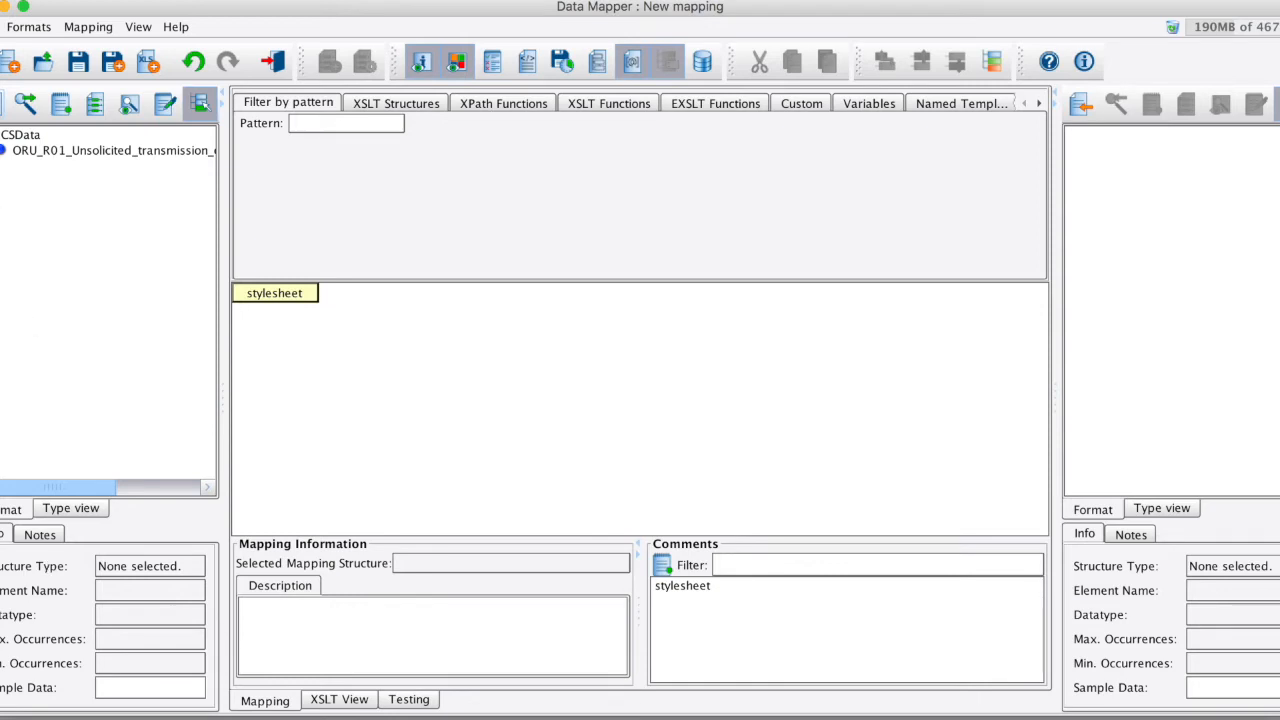
{"action": "left_click", "coordinate": [1, 150]}
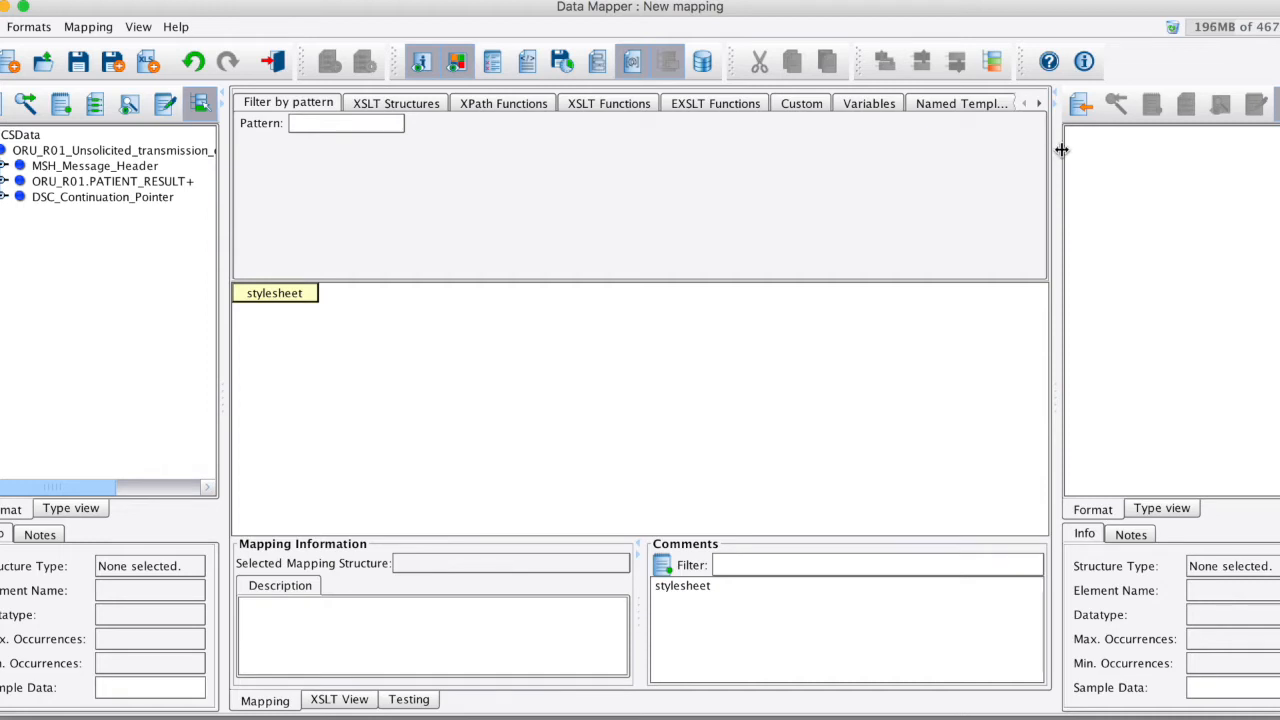
- Read the target format with the XML format reader, using the file CustomLabResults.xml
{"action": "left_click", "coordinate": [1081, 107]}
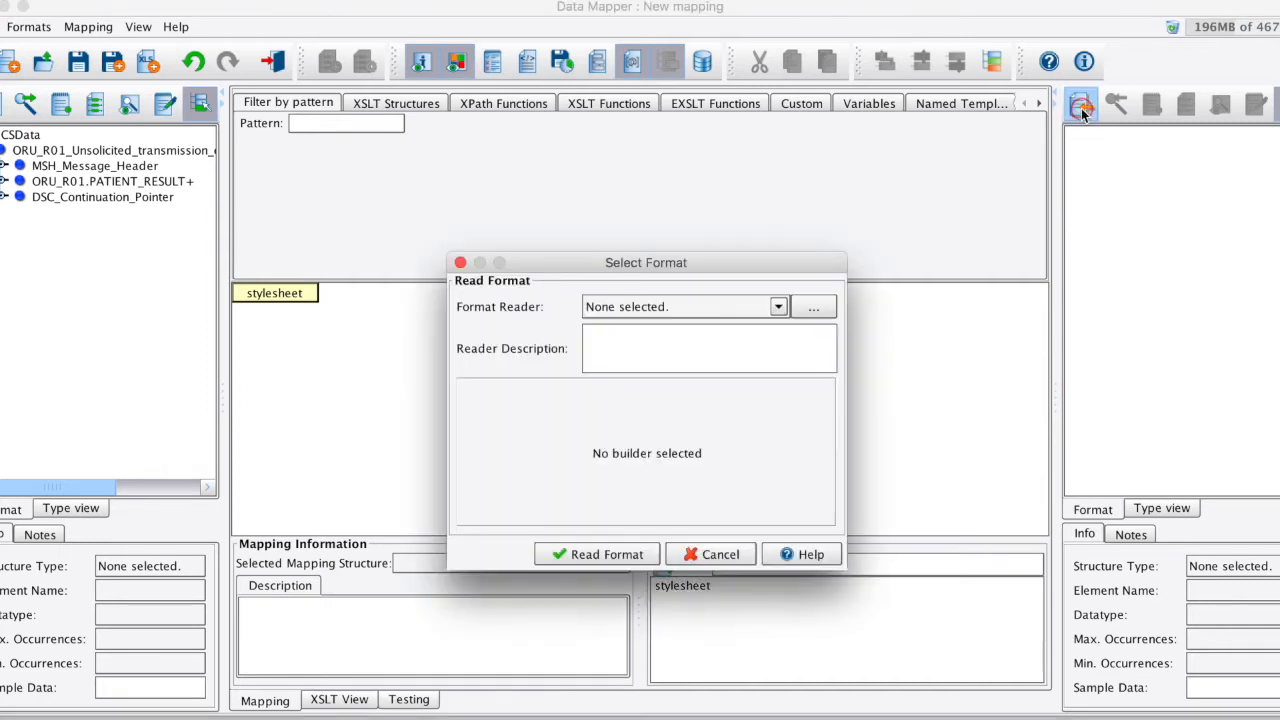
{"action": "left_click", "coordinate": [724, 311]}
{"action": "scroll", "coordinate": [707, 390], "scroll_direction": "down", "scroll_amount": 10}
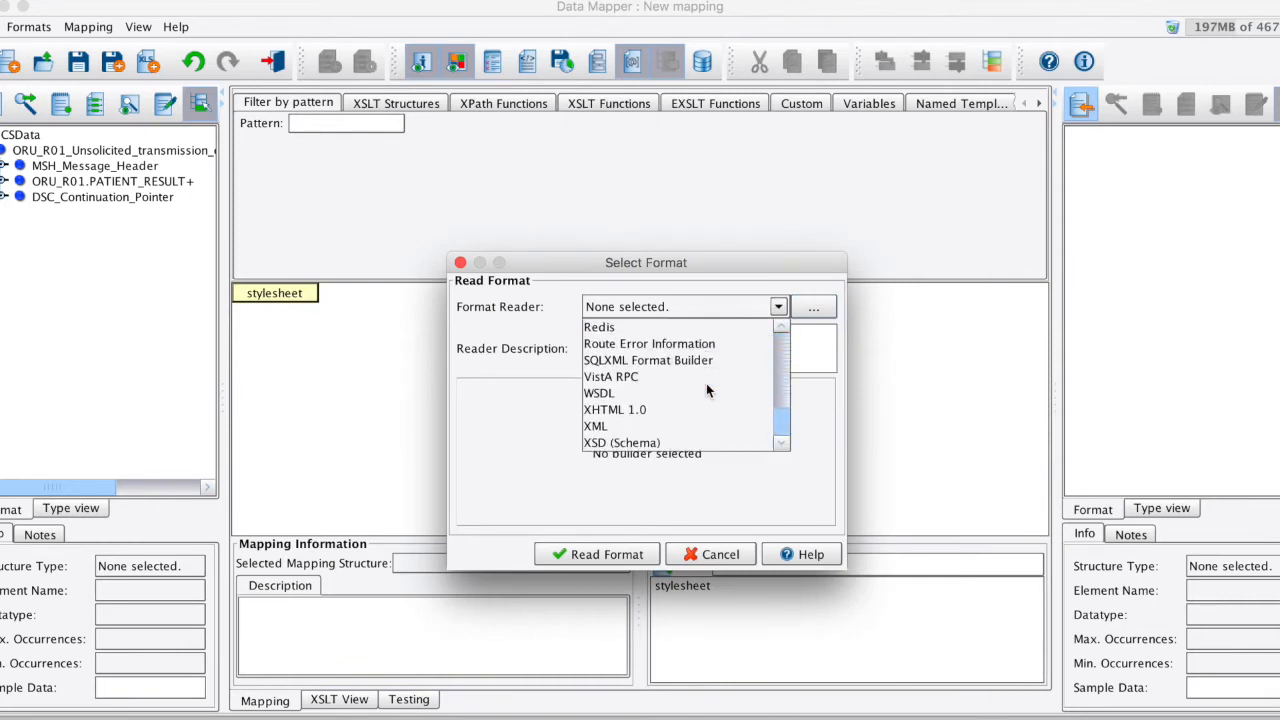
{"action": "left_click", "coordinate": [704, 426]}
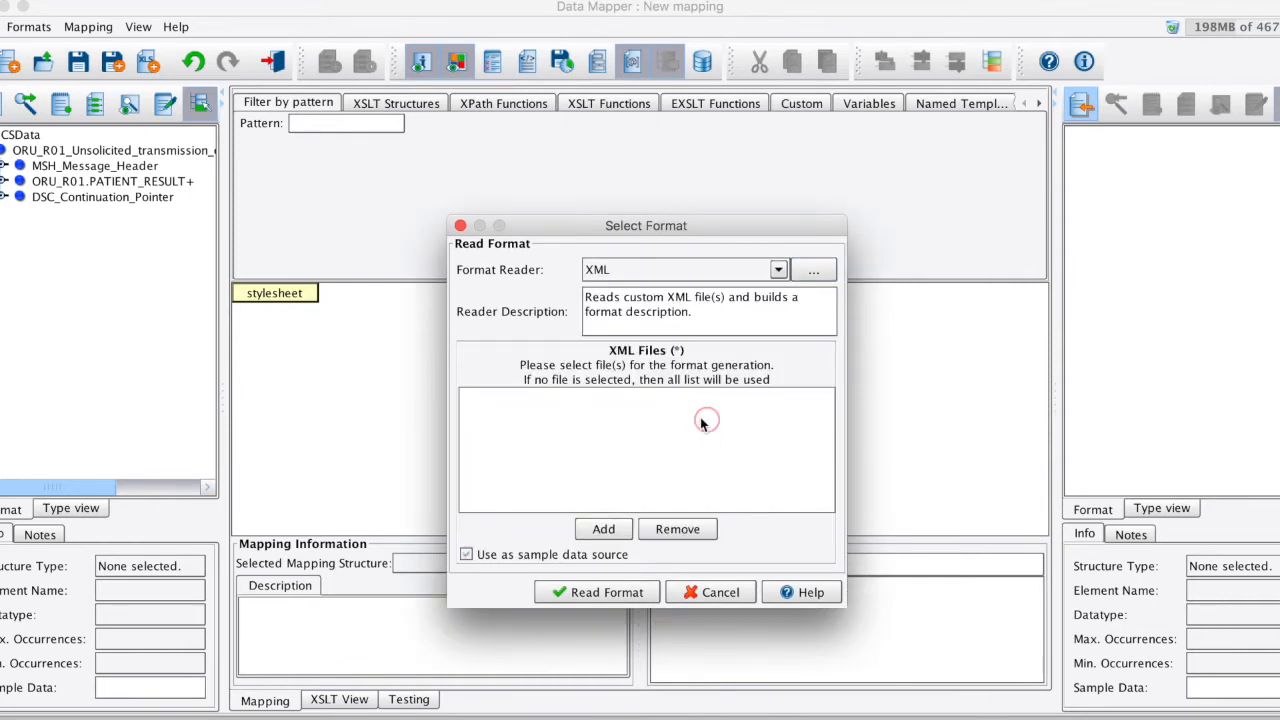
{"action": "left_click", "coordinate": [599, 530]}
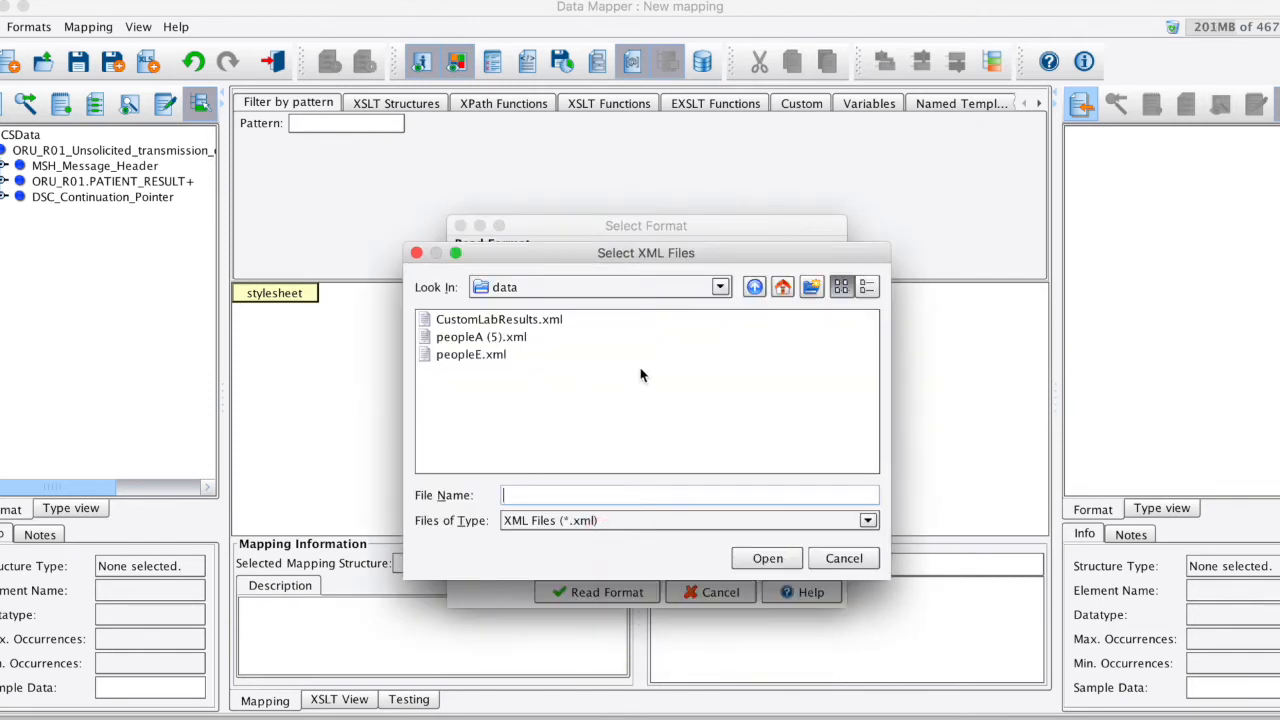
{"action": "left_click", "coordinate": [510, 319]}
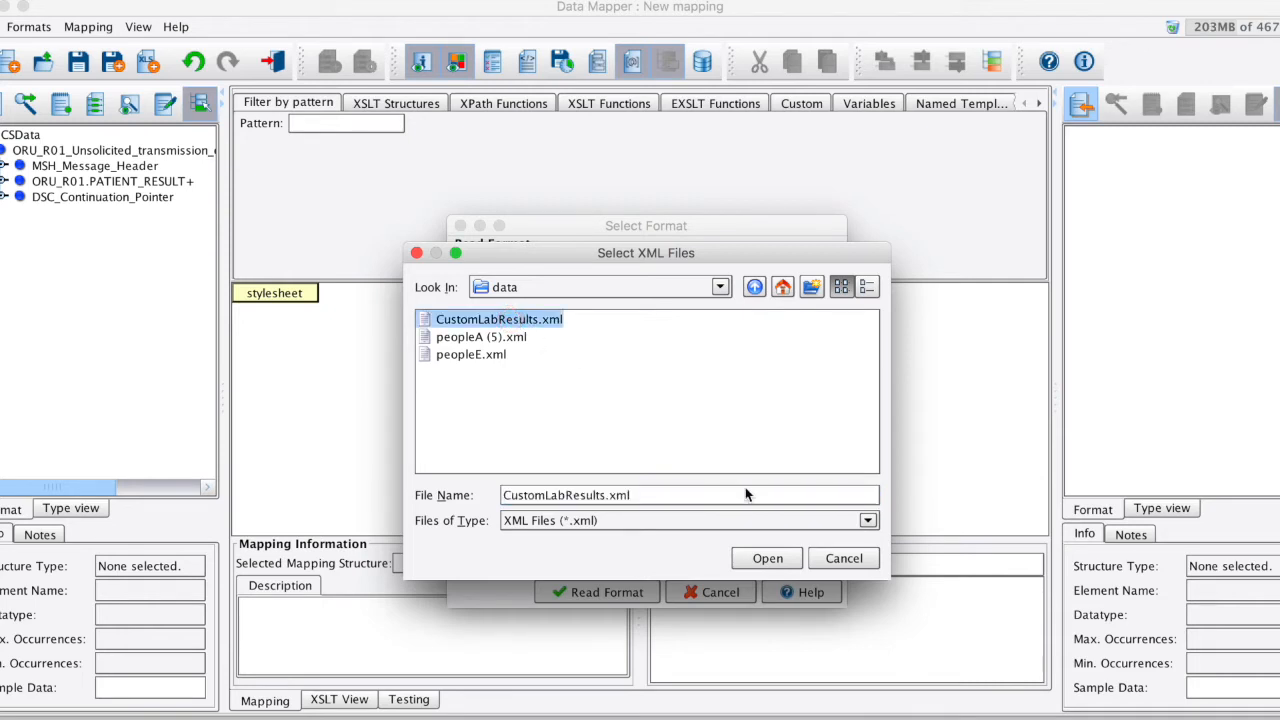
{"action": "left_click", "coordinate": [771, 559]}
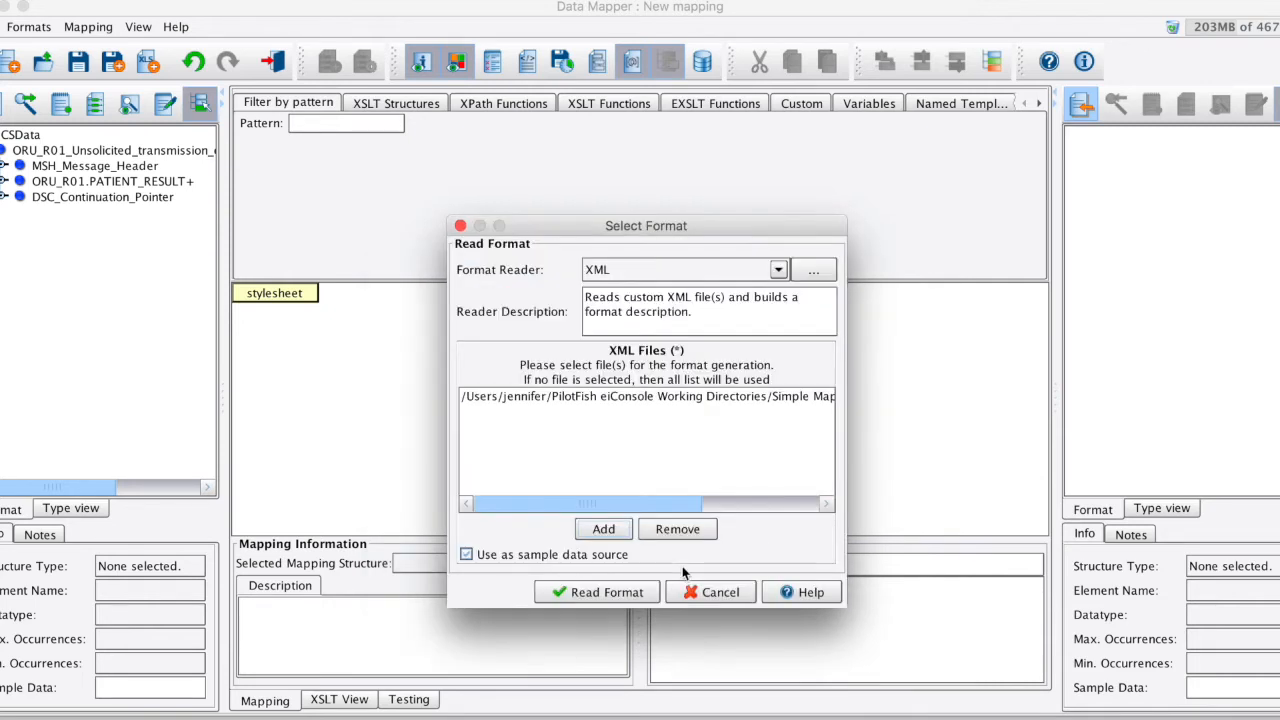
{"action": "left_click", "coordinate": [604, 592]}
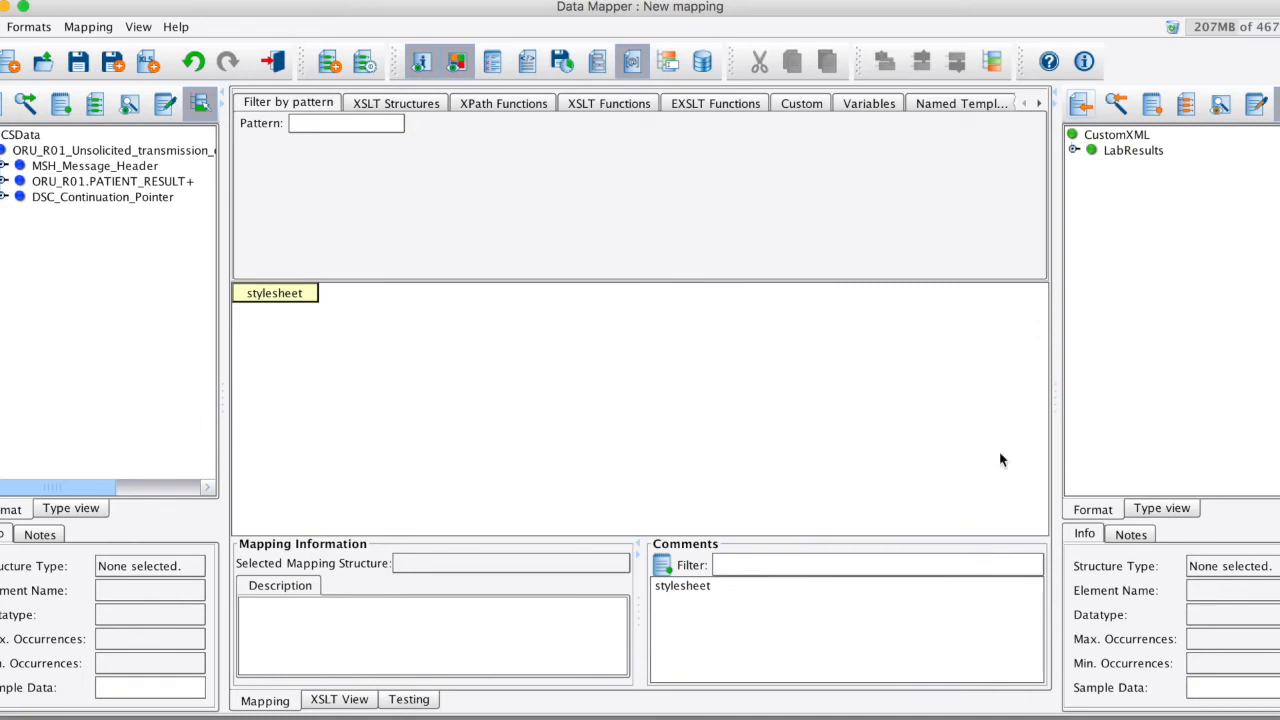
- Expand LabResults in the target format and add the CustomXML structure to the mapping as a template without the sample values
{"action": "left_click", "coordinate": [1073, 149]}
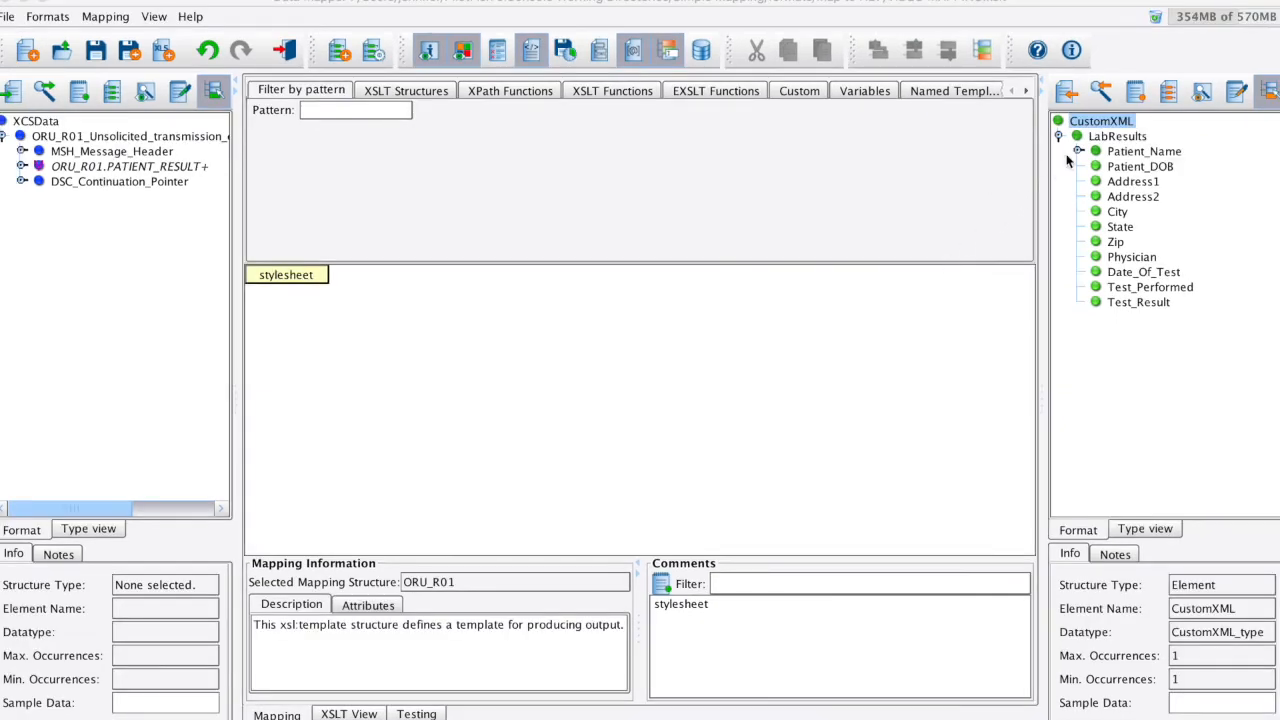
{"action": "right_click", "coordinate": [1092, 123]}
{"action": "left_click", "coordinate": [1092, 134]}
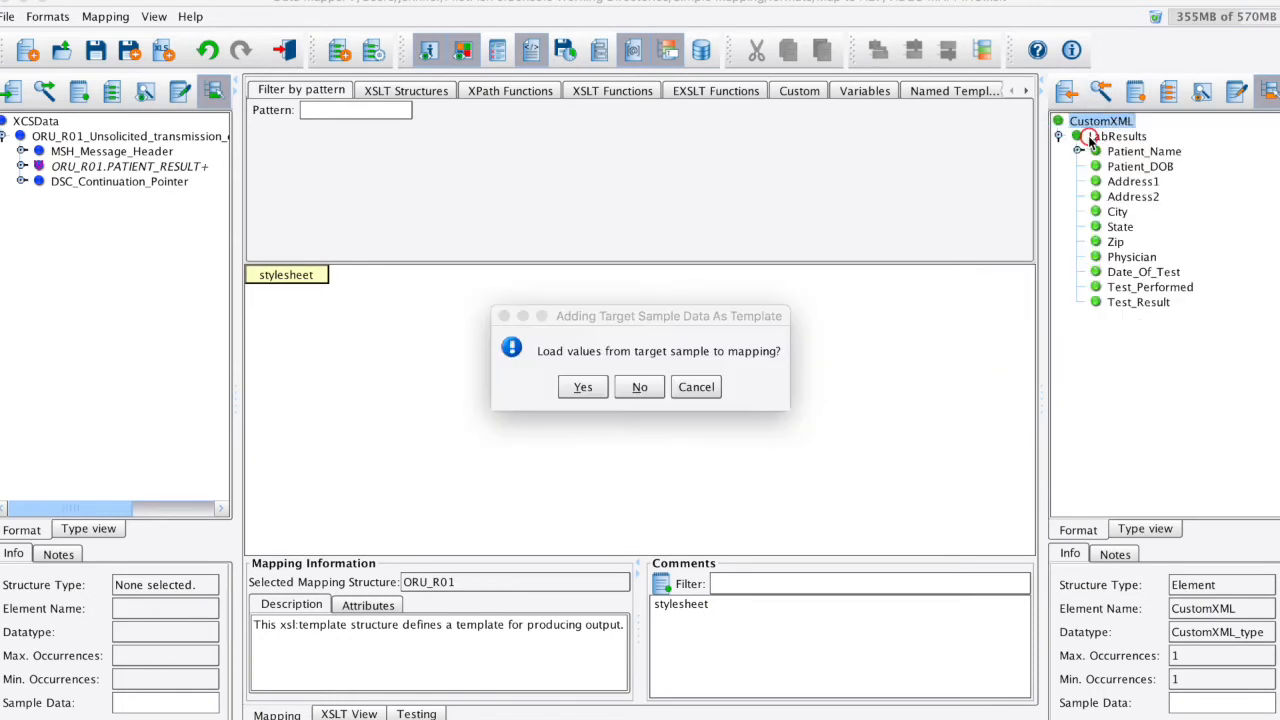
{"action": "left_click", "coordinate": [640, 389]}
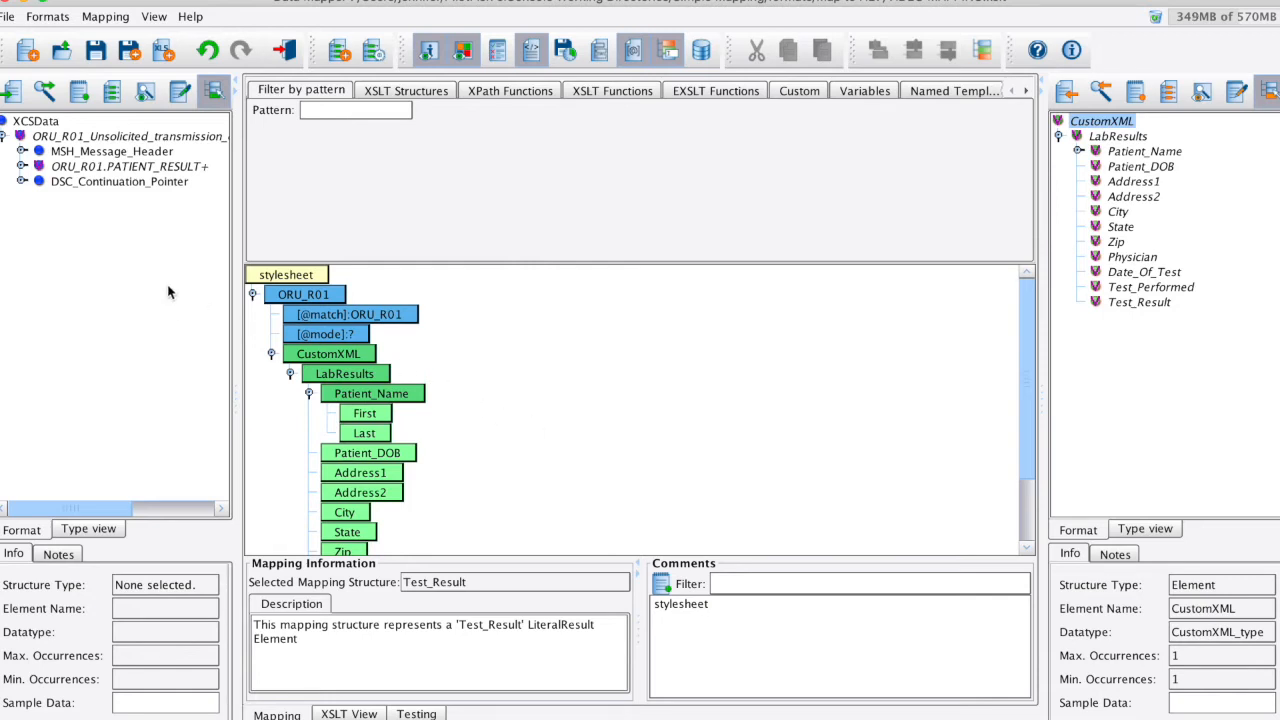
- Map the source patient name's XPN.2 given name to Last and XPN.1 family name to First under Patient_Name
{"action": "left_click", "coordinate": [22, 166]}
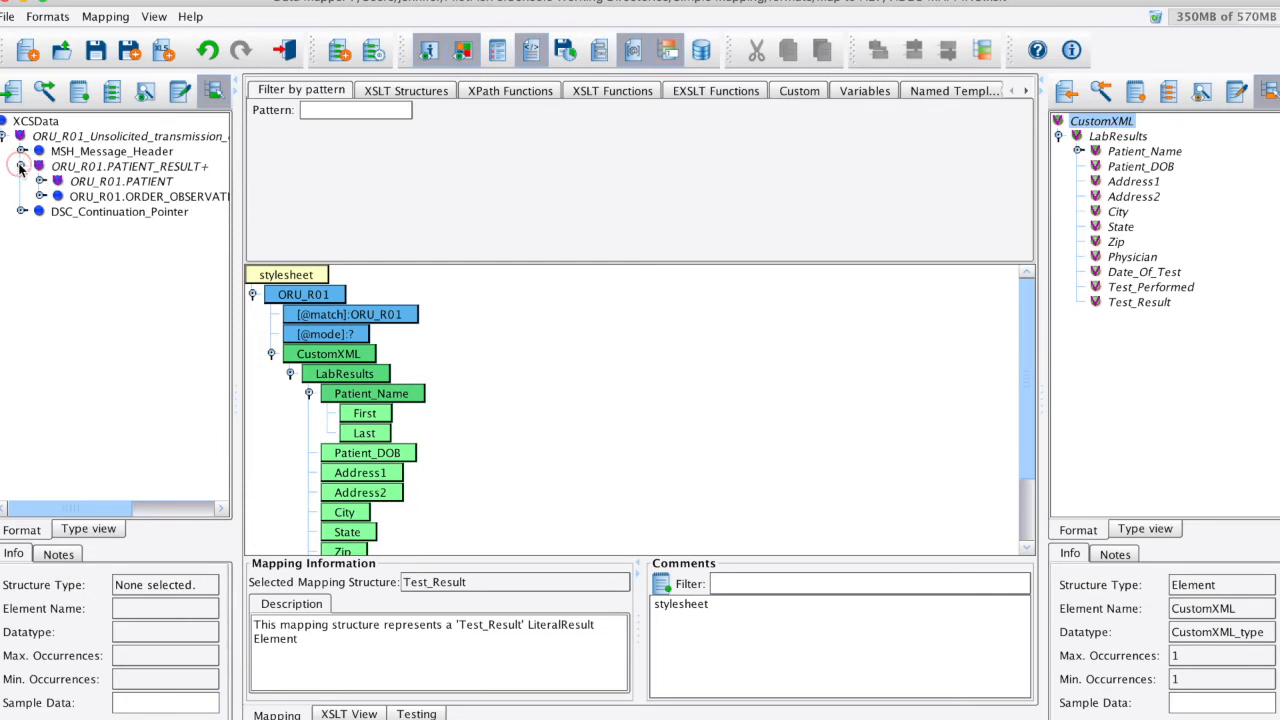
{"action": "left_click", "coordinate": [39, 181]}
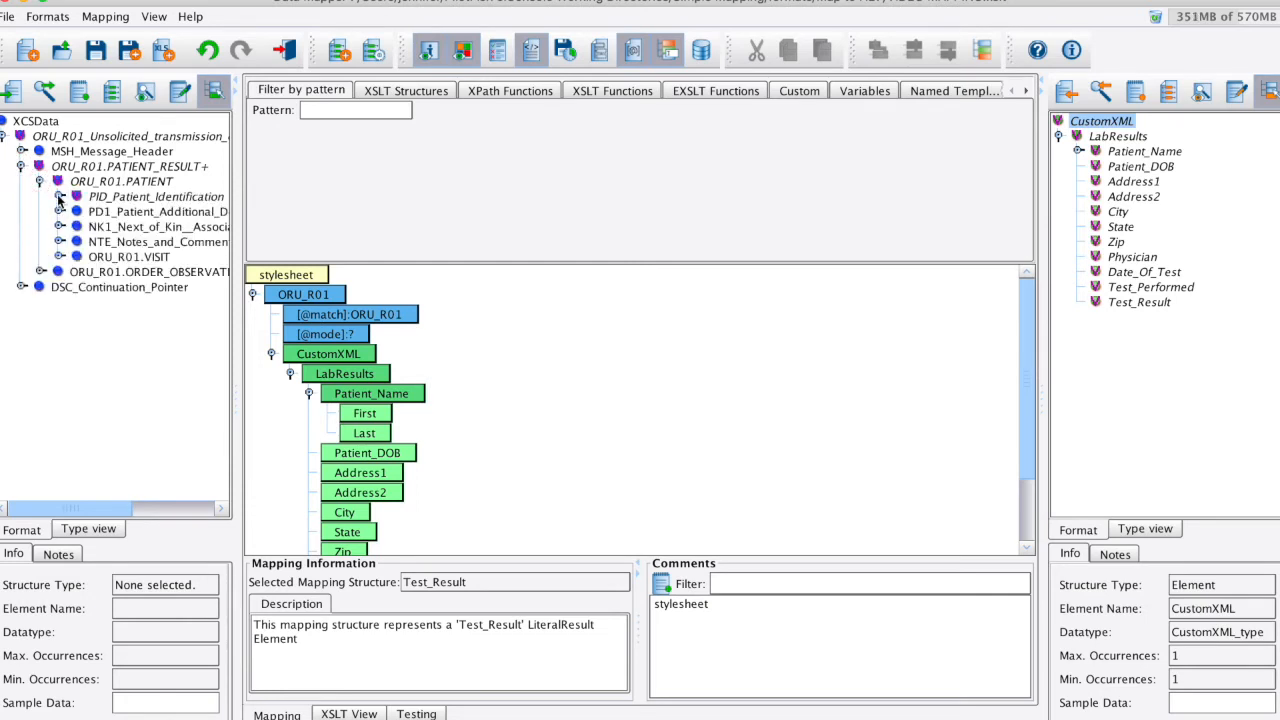
{"action": "left_click", "coordinate": [60, 196]}
{"action": "left_click", "coordinate": [82, 197]}
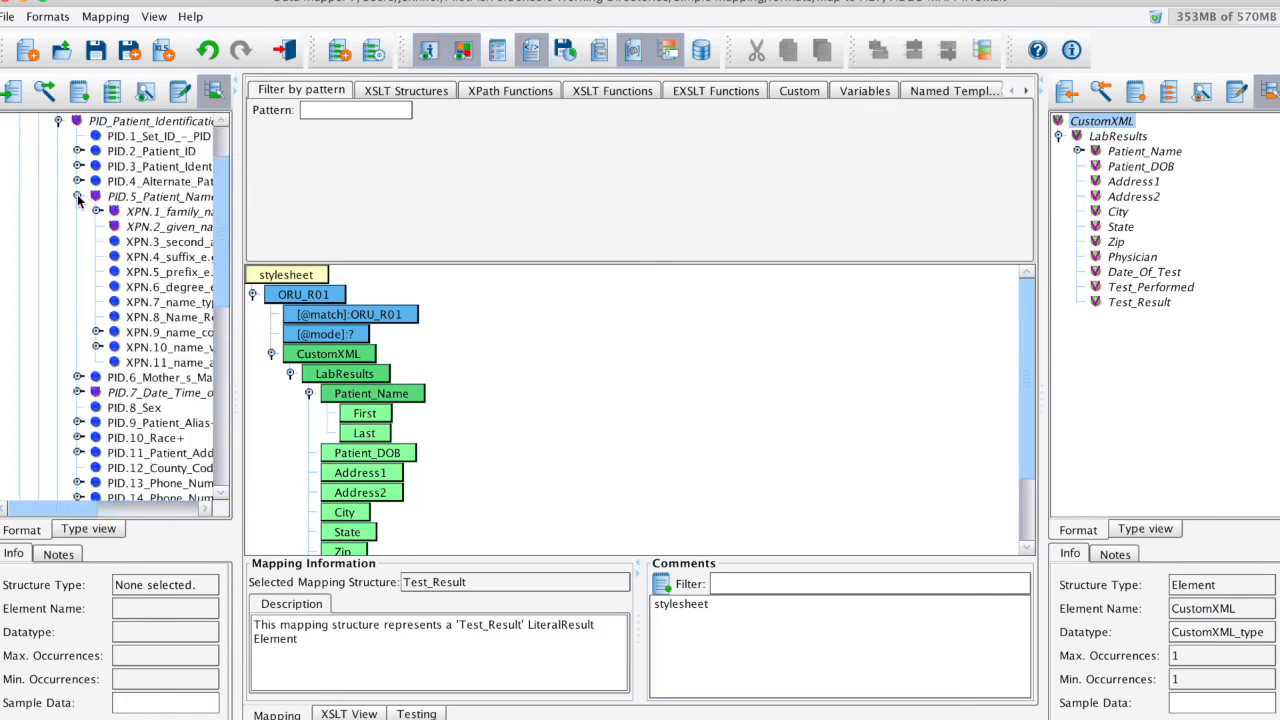
{"action": "left_click_drag", "start_coordinate": [165, 228], "coordinate": [500, 438]}
{"action": "left_click_drag", "start_coordinate": [172, 212], "coordinate": [518, 418]}
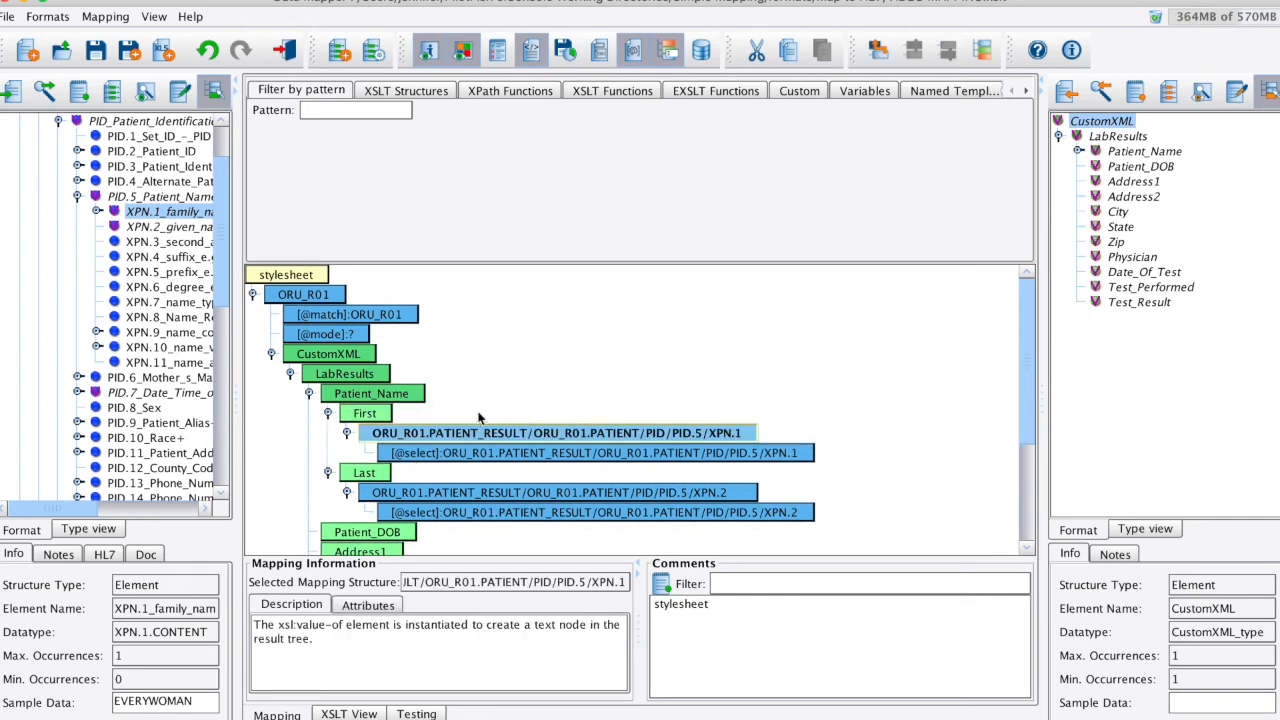
- Map the source field PID.7 Date_Time_of_Birth to the Patient_DOB element
{"action": "scroll", "coordinate": [392, 402], "scroll_direction": "down", "scroll_amount": 3}
{"action": "scroll", "coordinate": [148, 320], "scroll_direction": "right", "scroll_amount": 3}
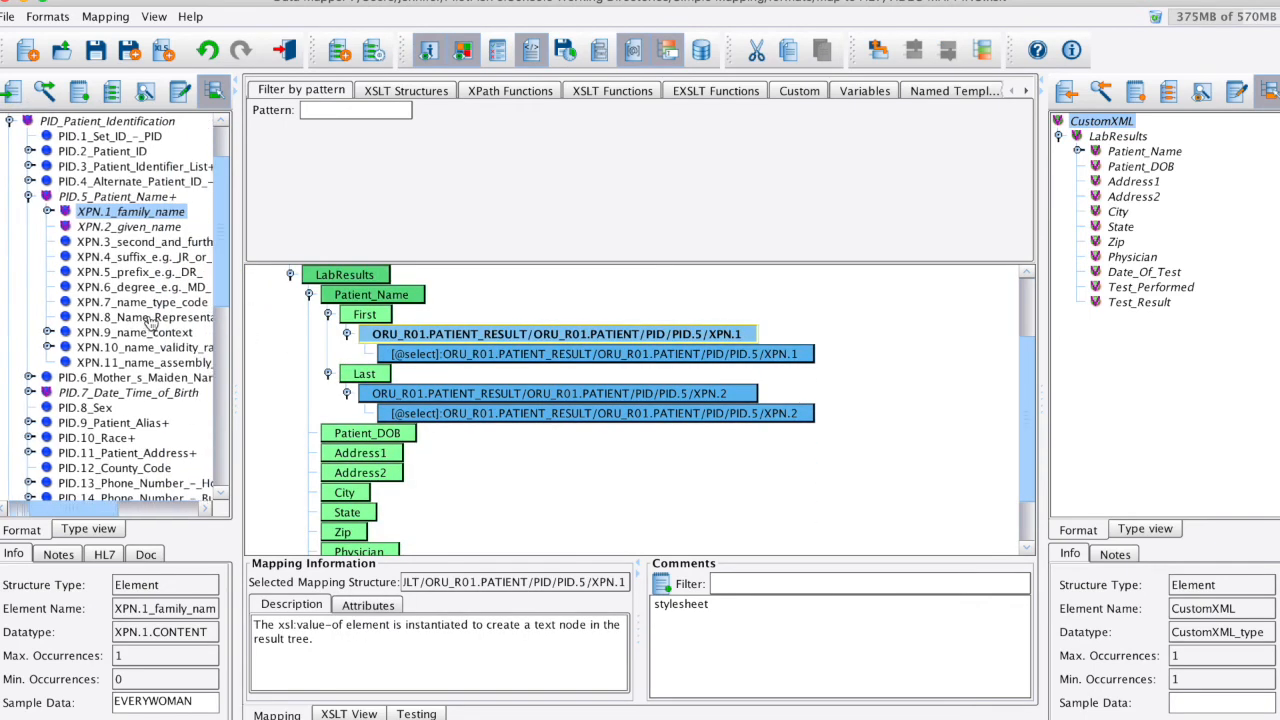
{"action": "left_click_drag", "start_coordinate": [98, 396], "coordinate": [612, 439]}
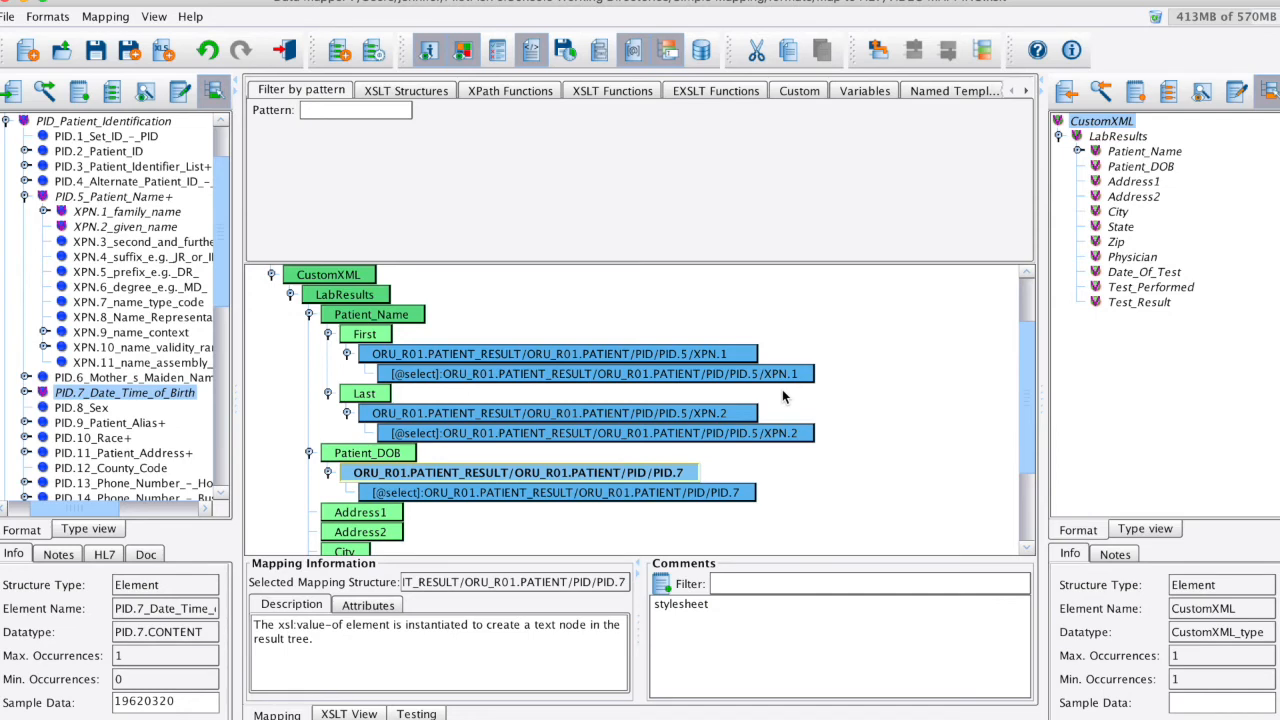
- Apply the Date/Time Formatter to the Patient_DOB mapping of PID.7, with input pattern YYYYMMDD and output pattern YYYY-MM-DD
{"action": "left_click", "coordinate": [800, 91]}
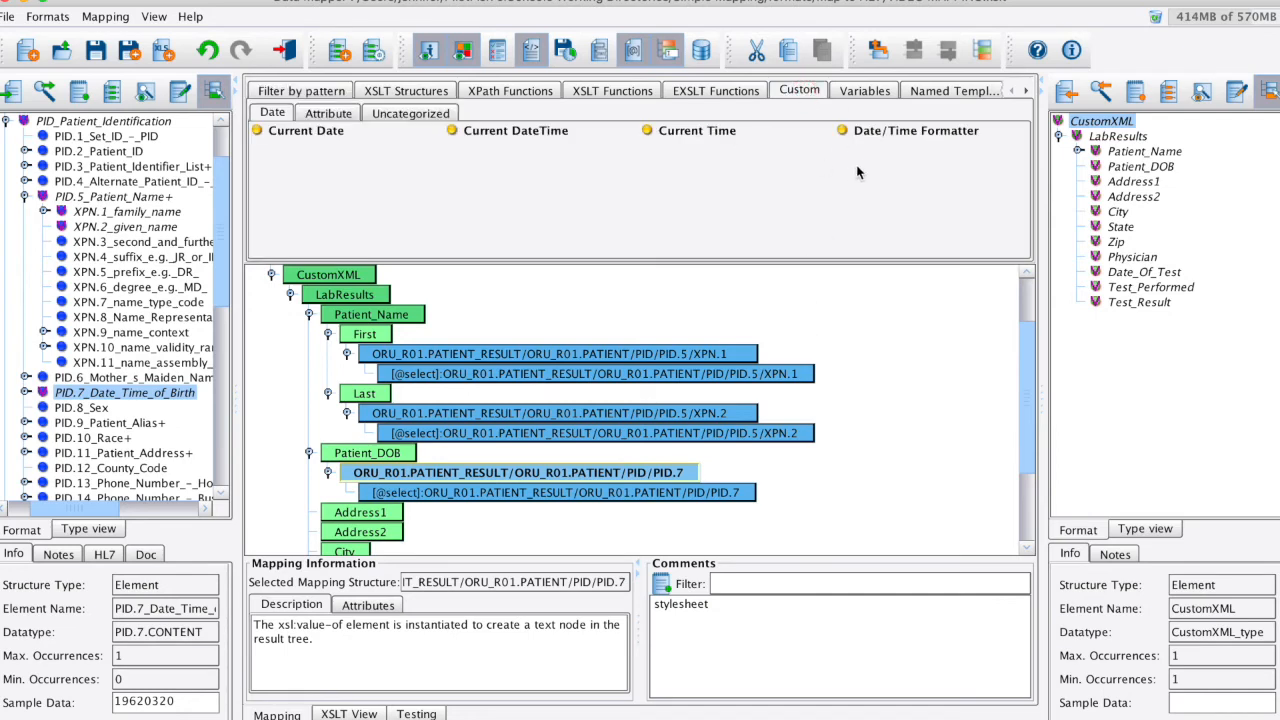
{"action": "left_click_drag", "start_coordinate": [905, 155], "coordinate": [925, 501]}
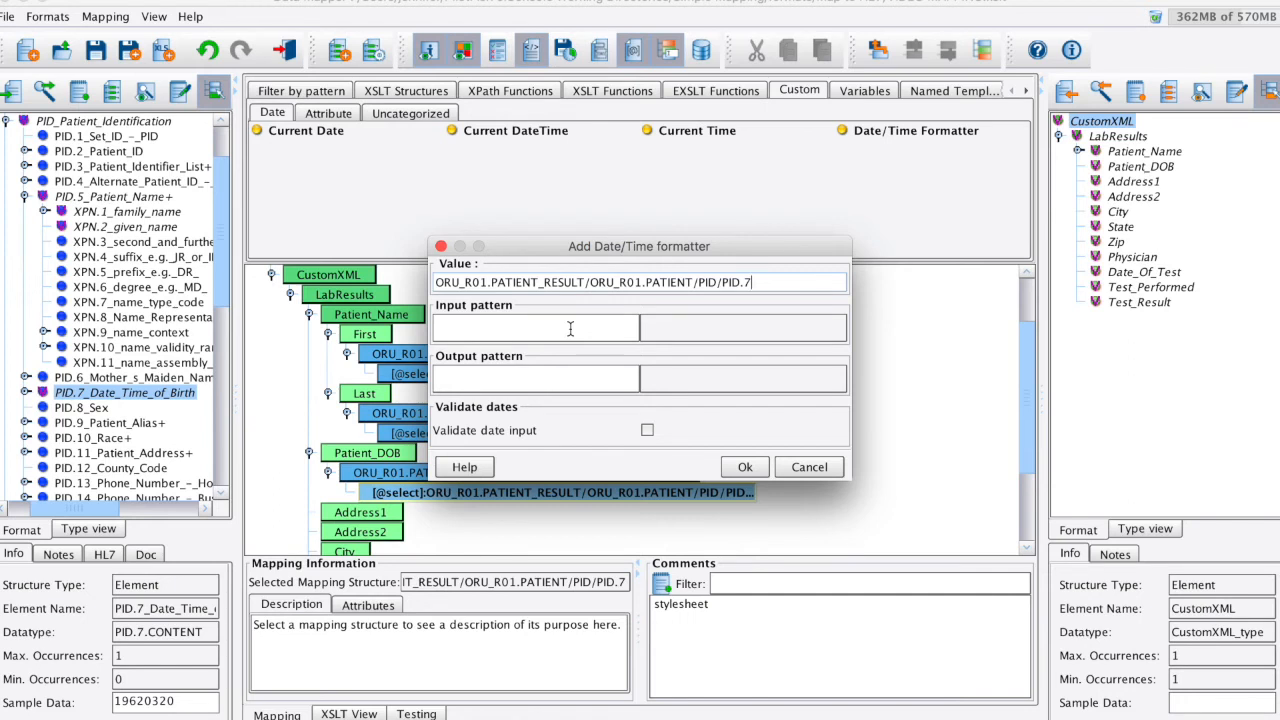
{"action": "left_click", "coordinate": [575, 376]}
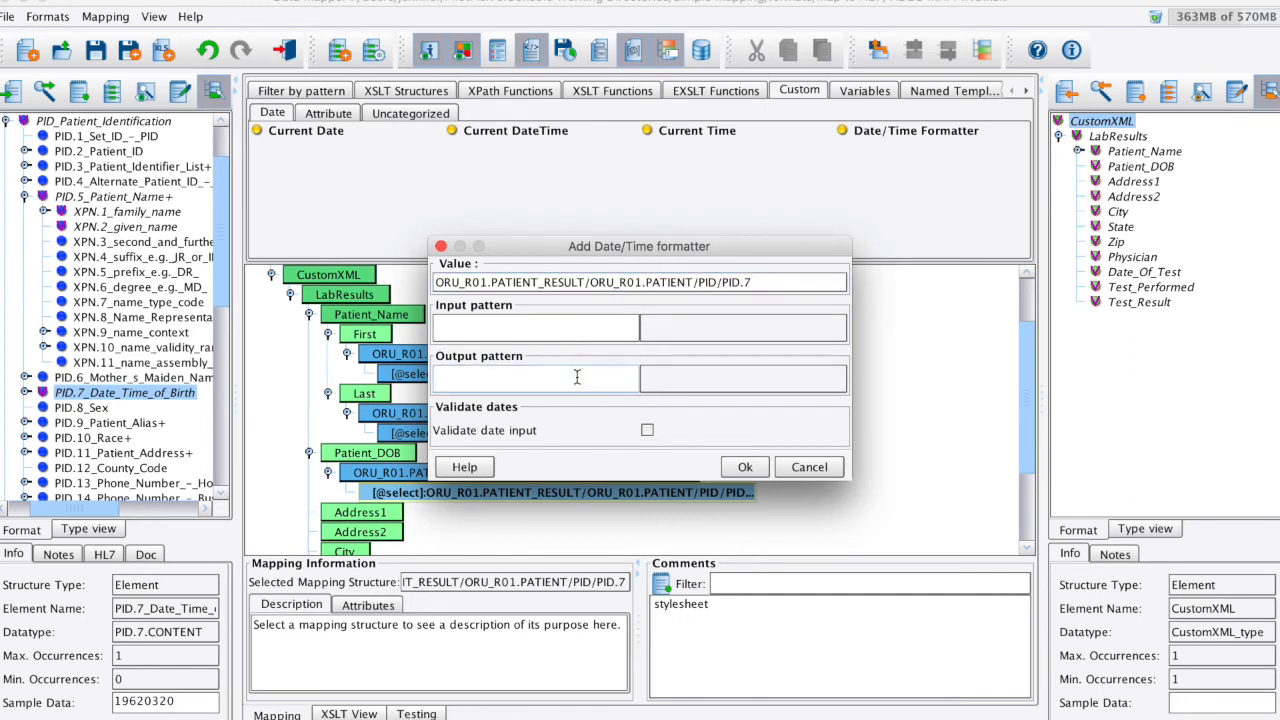
{"action": "left_click", "coordinate": [580, 330]}
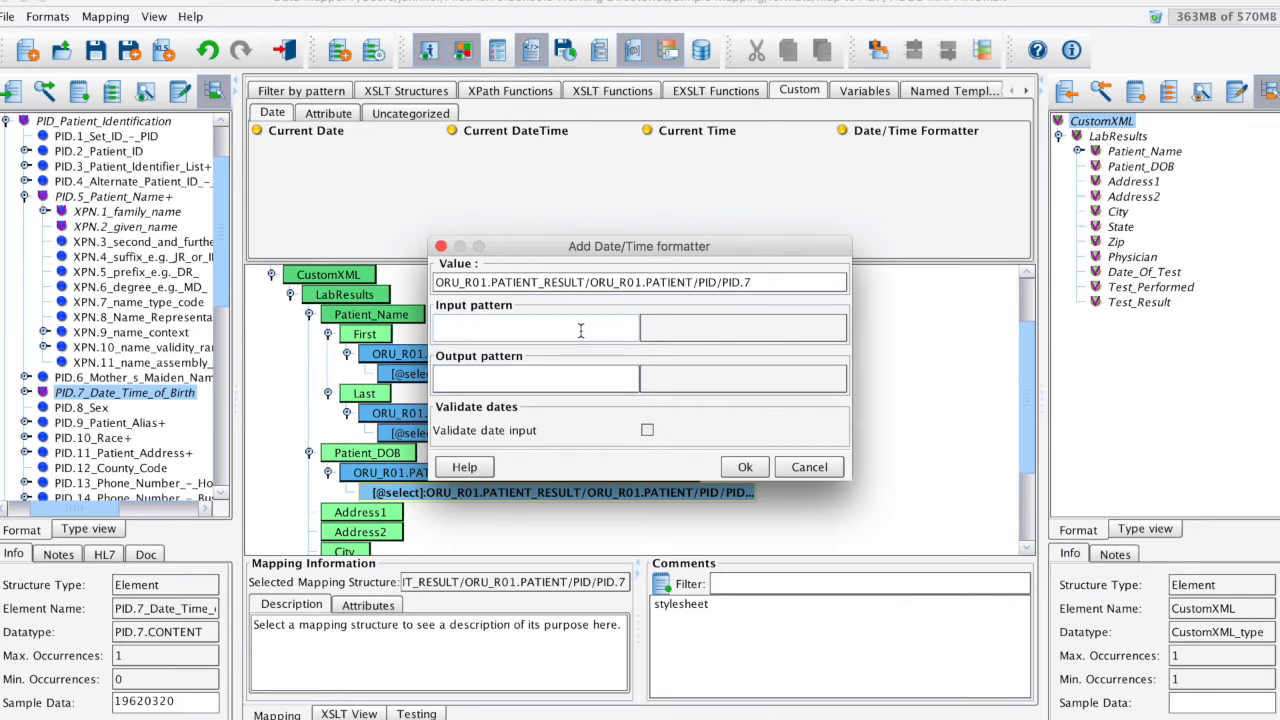
{"action": "type", "text": "YYYYMMDD"}
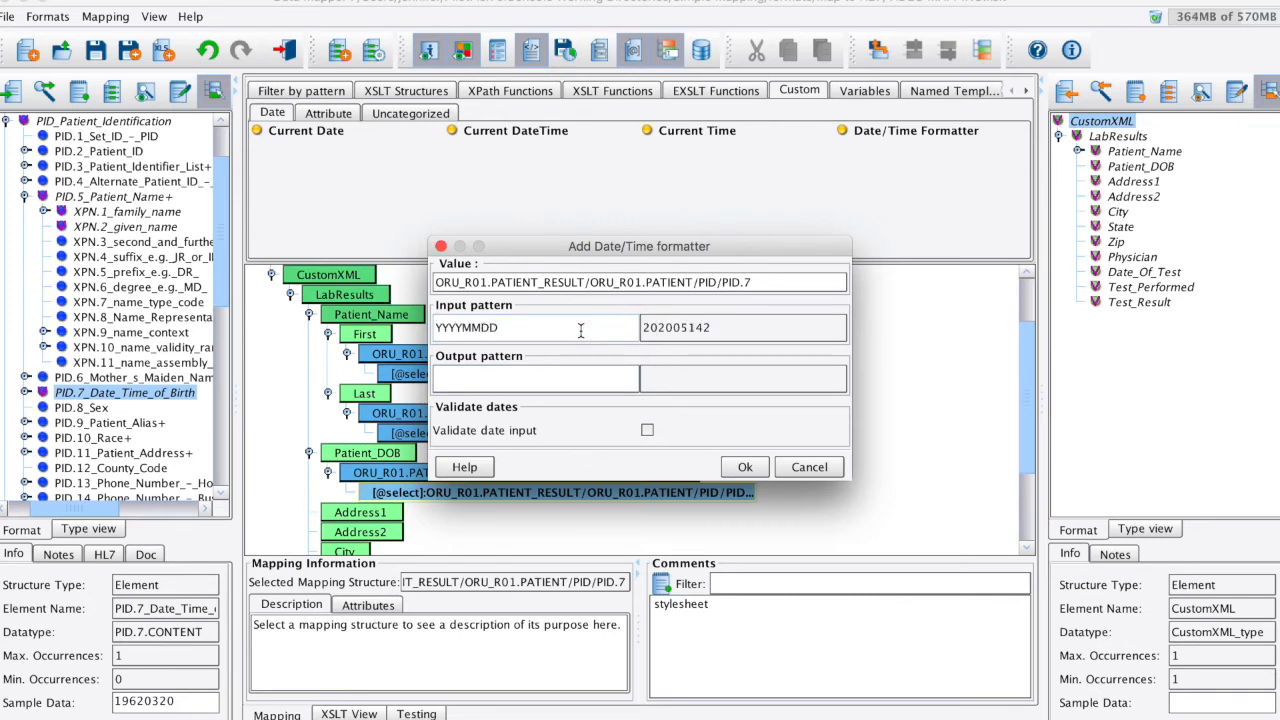
{"action": "left_click", "coordinate": [584, 380]}
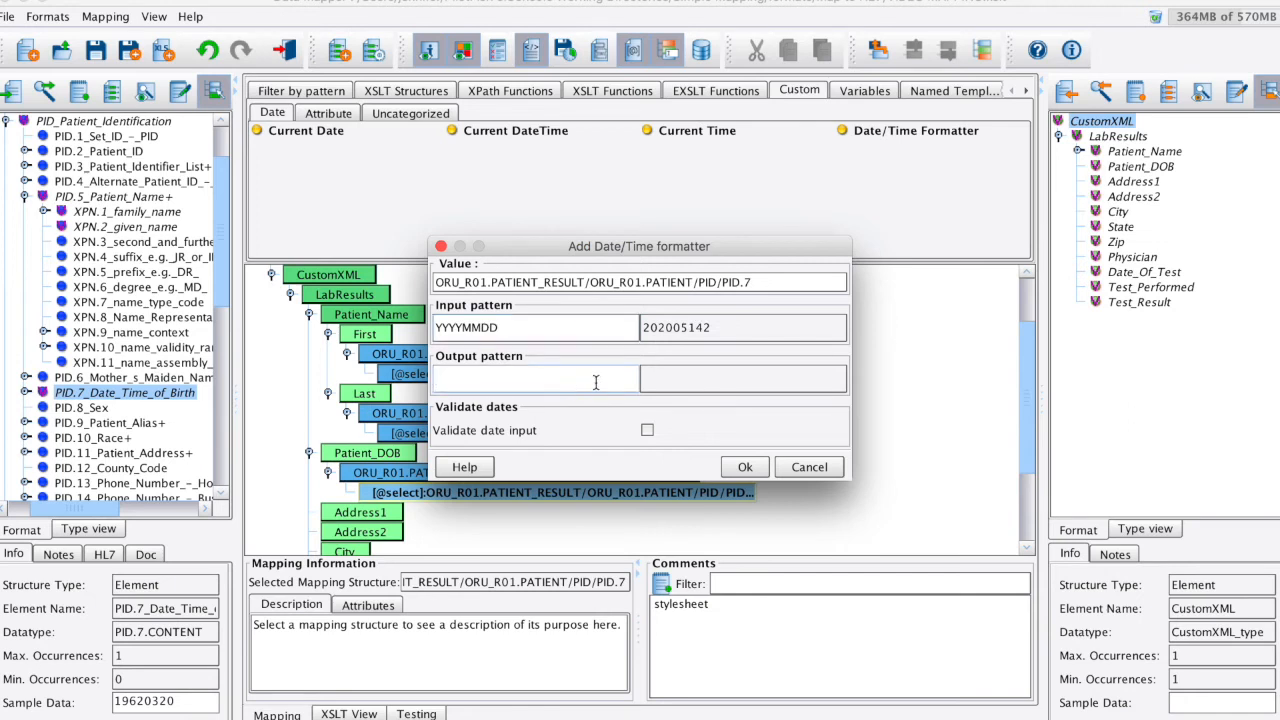
{"action": "type", "text": "YYYY-MM-DD"}
{"action": "left_click", "coordinate": [745, 467]}
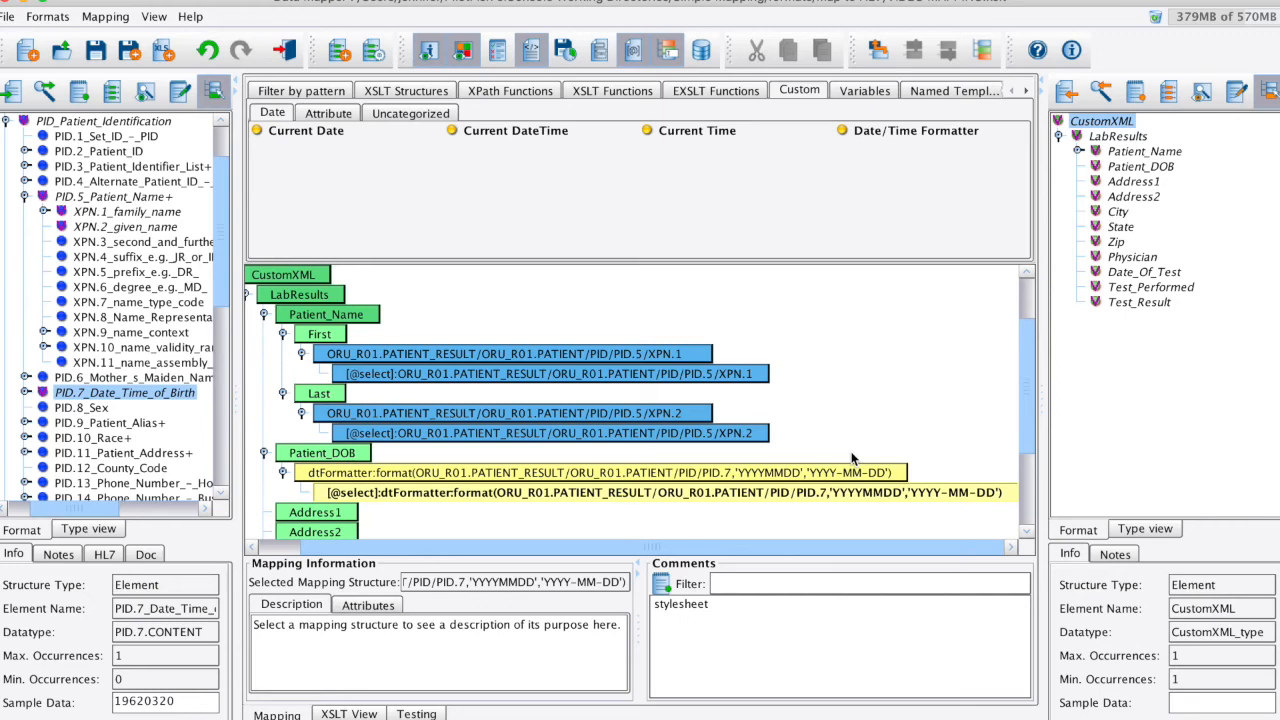
- Save the mapping, close the Data Mapper and switch the HL7 route to Testing Mode
{"action": "left_click", "coordinate": [96, 51]}
{"action": "left_click", "coordinate": [283, 50]}
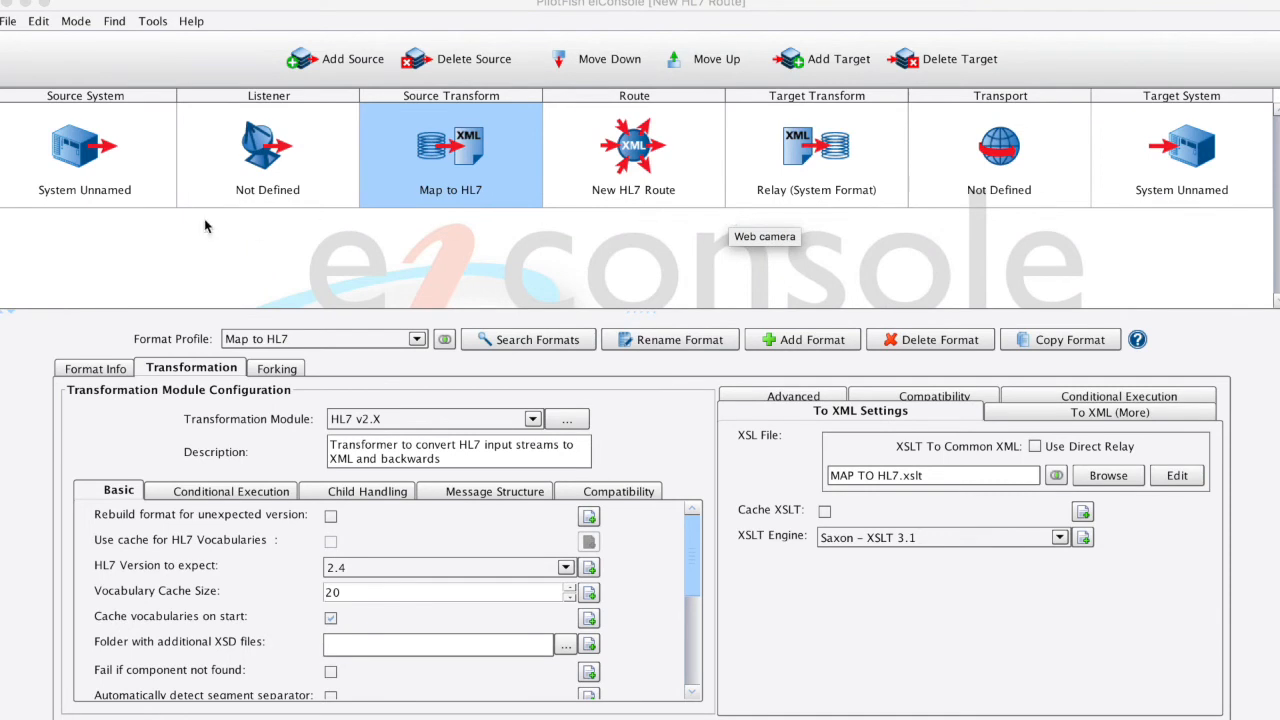
{"action": "left_click", "coordinate": [76, 21]}
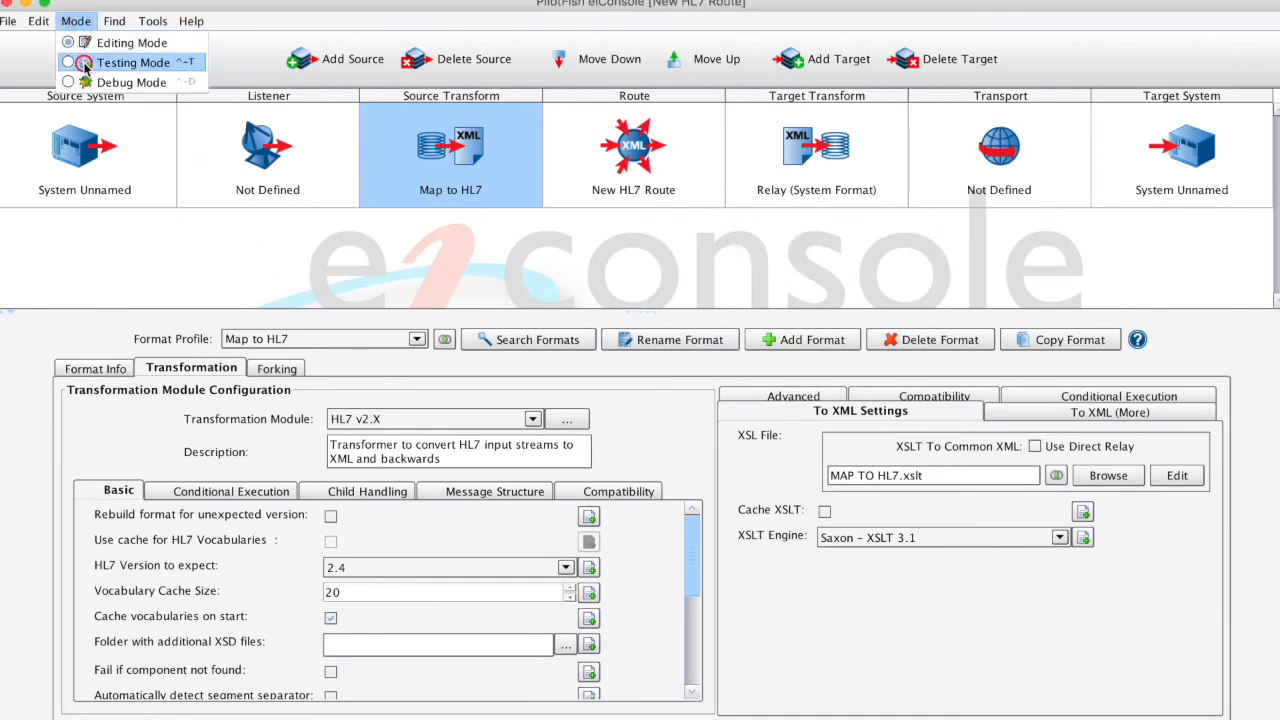
{"action": "left_click", "coordinate": [87, 62]}
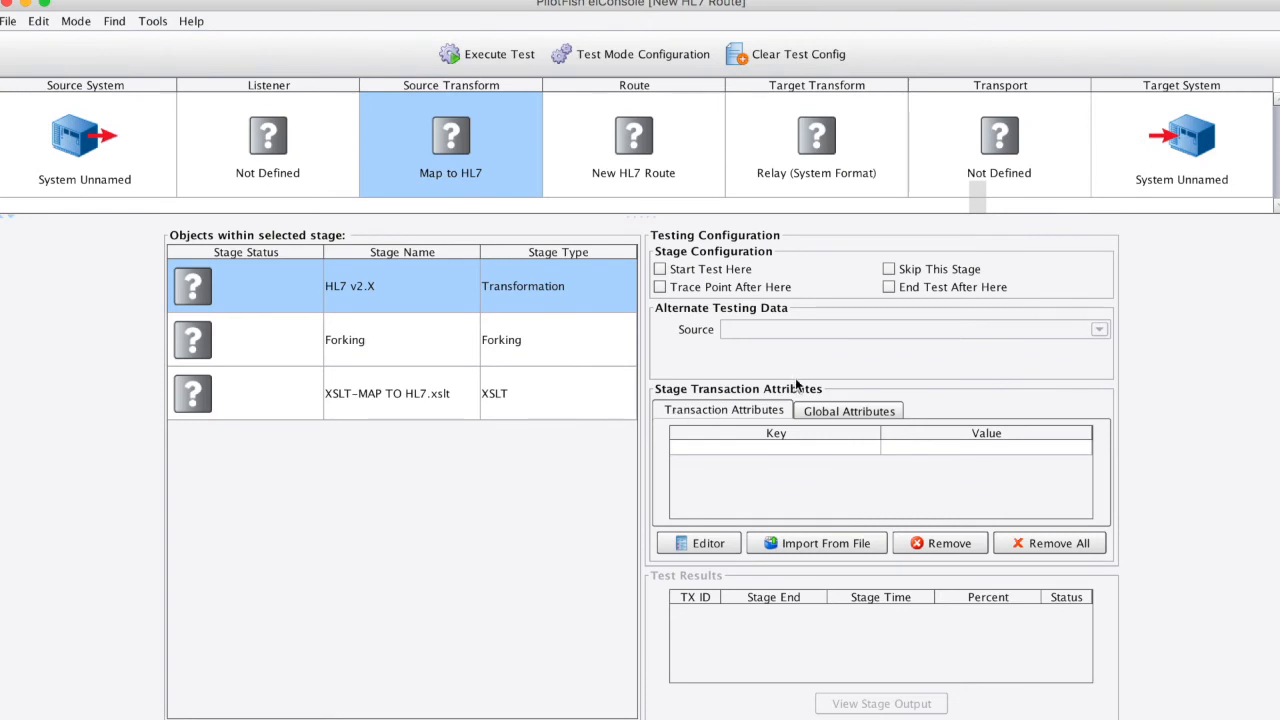
- Set the test to start at the HL7 v2.X transformation and end after the XSLT-MAP TO HL7.xslt stage
{"action": "left_click", "coordinate": [718, 270]}
{"action": "left_click", "coordinate": [569, 408]}
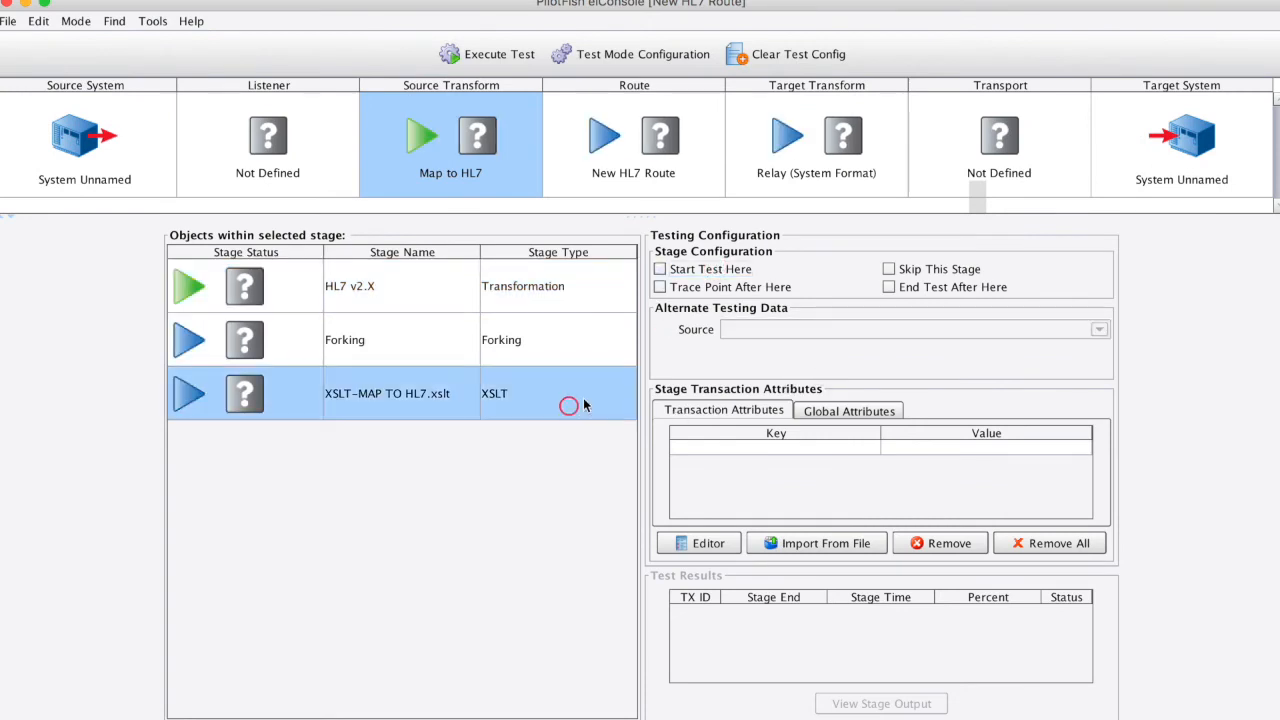
{"action": "left_click", "coordinate": [994, 287]}
- Use the file ORU-LabResults (1).hl7 as the HL7 v2.X stage's alternate testing data and execute the test
{"action": "left_click", "coordinate": [532, 287]}
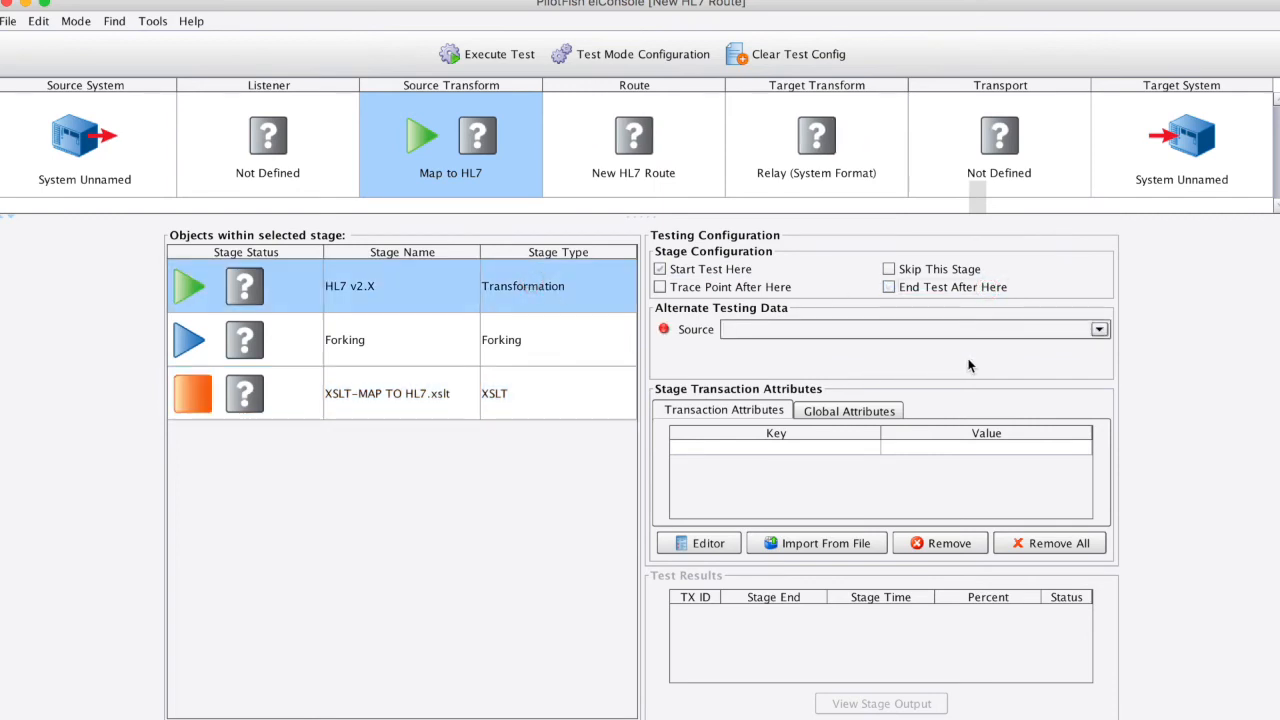
{"action": "left_click", "coordinate": [1003, 331]}
{"action": "left_click", "coordinate": [985, 382]}
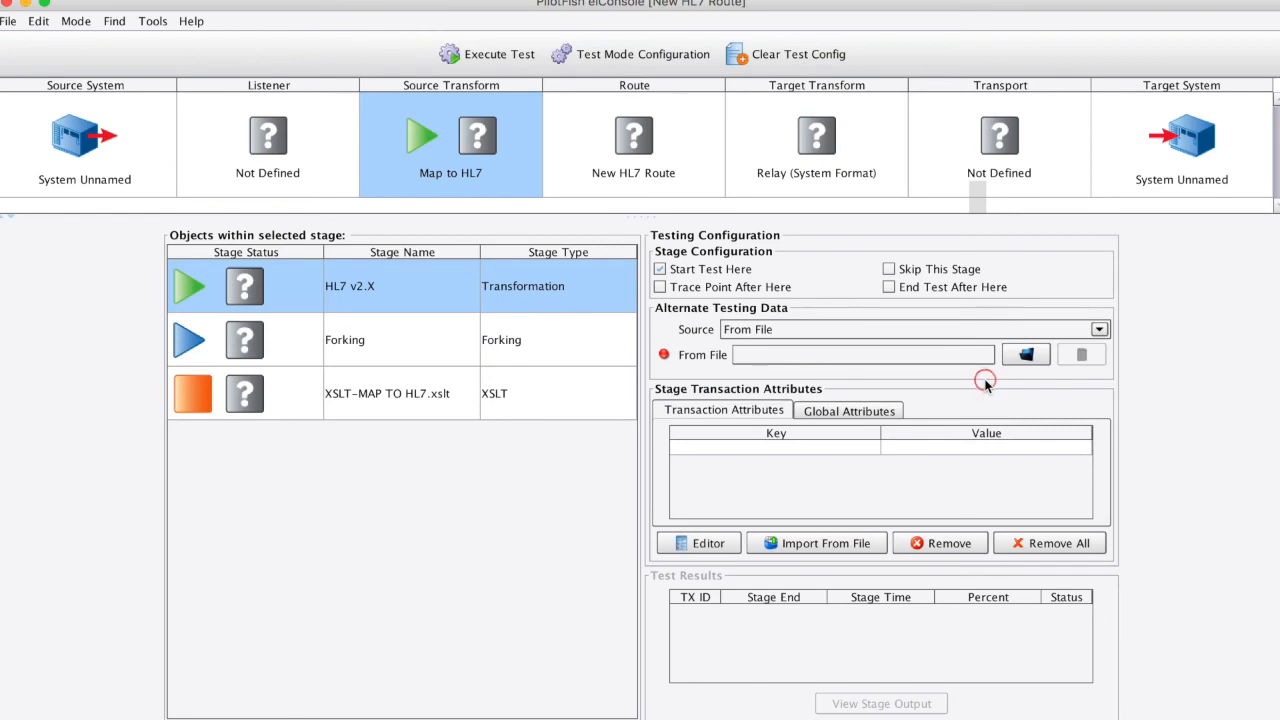
{"action": "left_click", "coordinate": [1027, 356]}
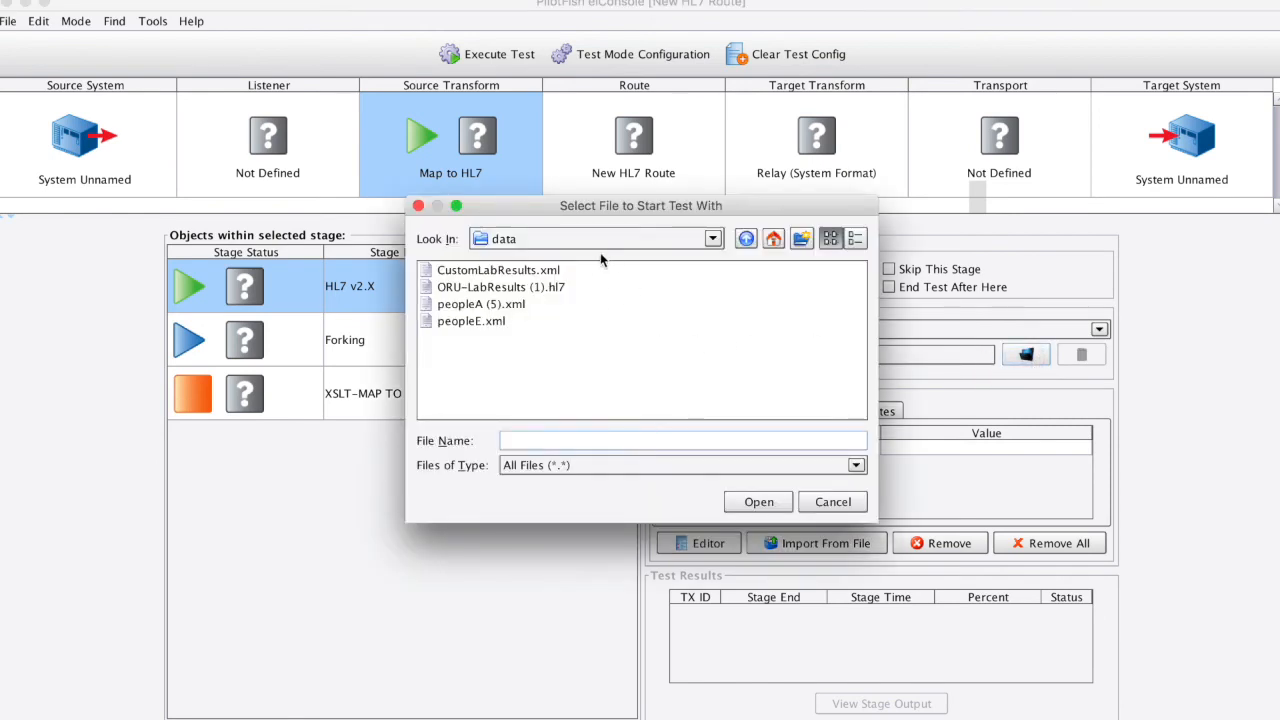
{"action": "left_click", "coordinate": [565, 287]}
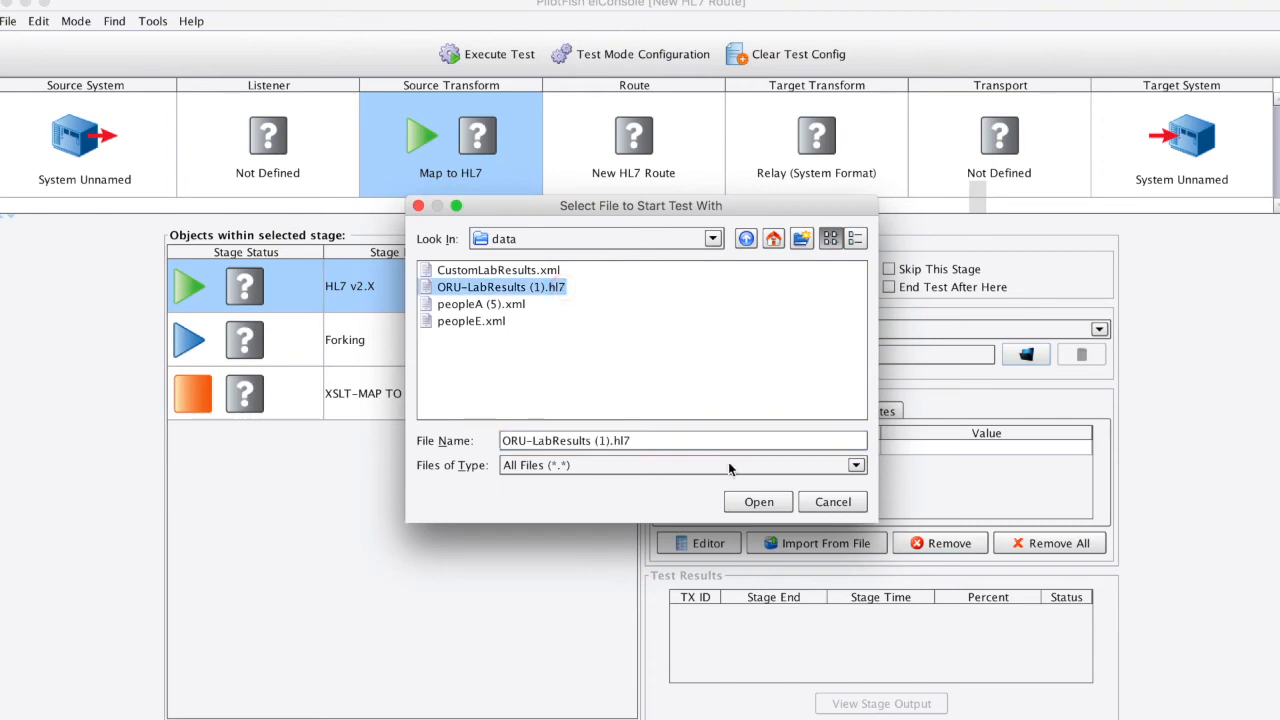
{"action": "left_click", "coordinate": [775, 512]}
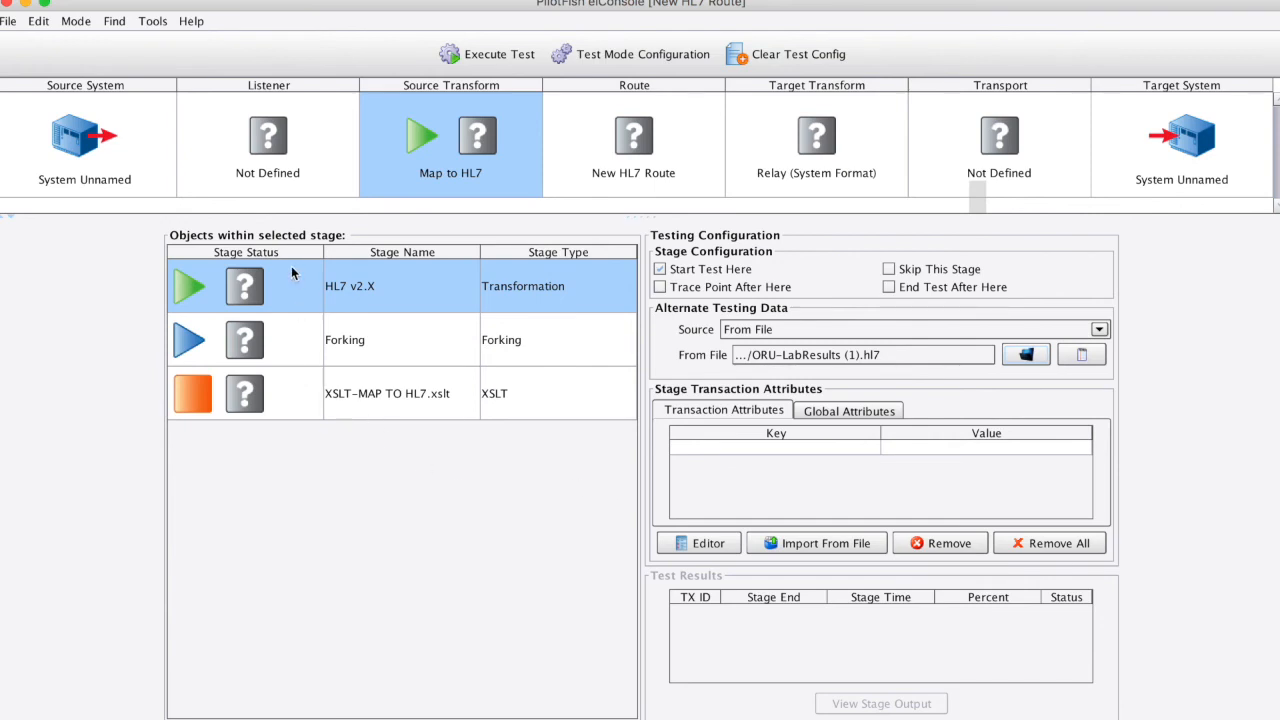
{"action": "left_click", "coordinate": [470, 55]}
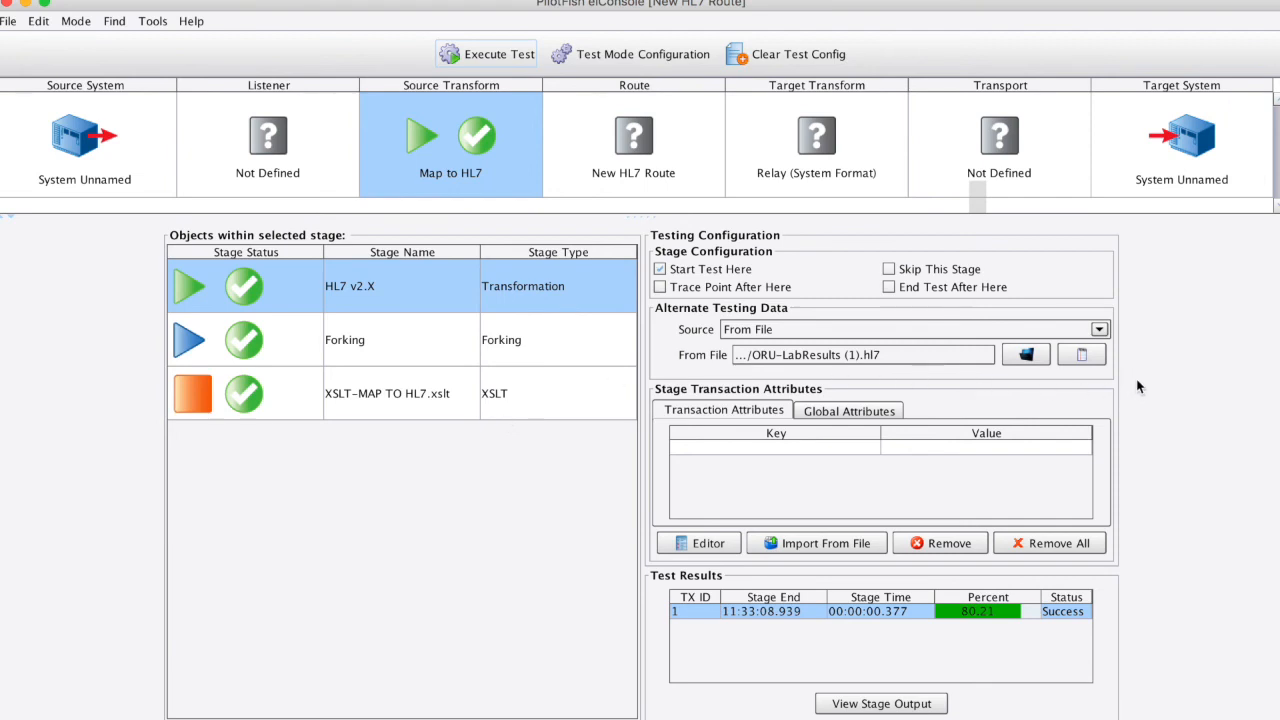
- Inspect the raw HL7 test file and the XML output of the HL7 v2.X transformation stage
{"action": "left_click", "coordinate": [1084, 355]}
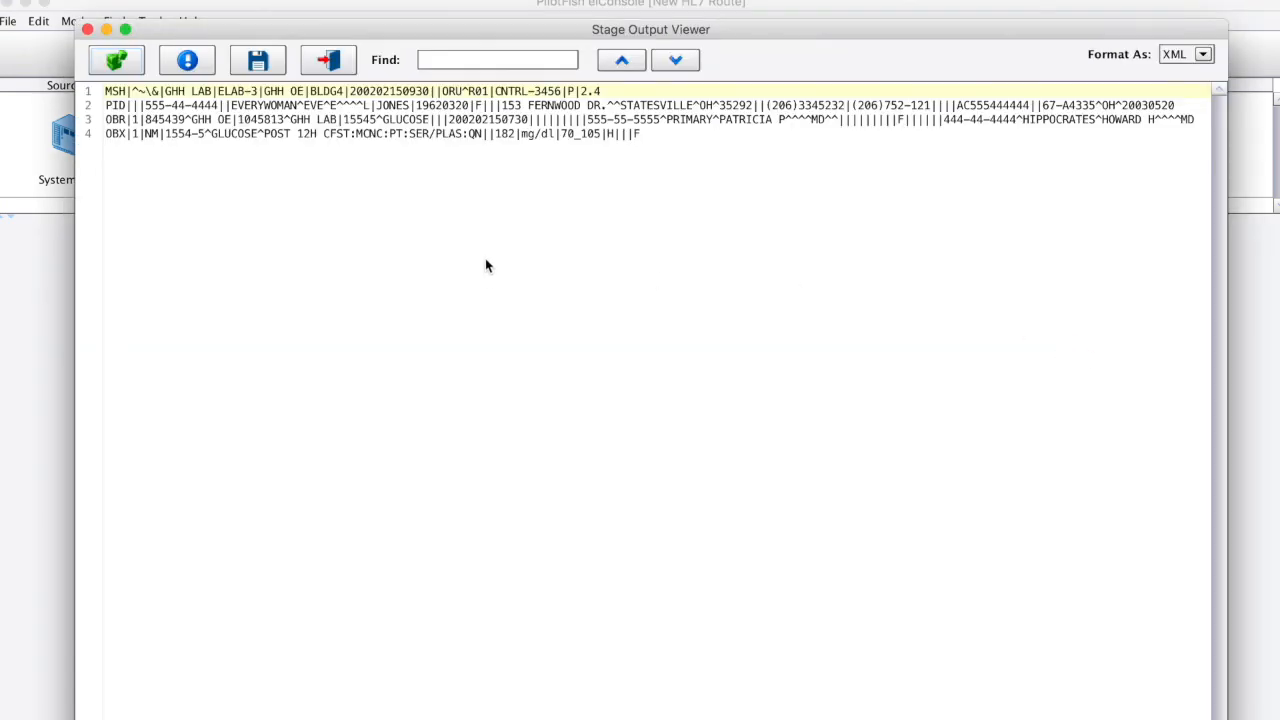
{"action": "left_click", "coordinate": [328, 60]}
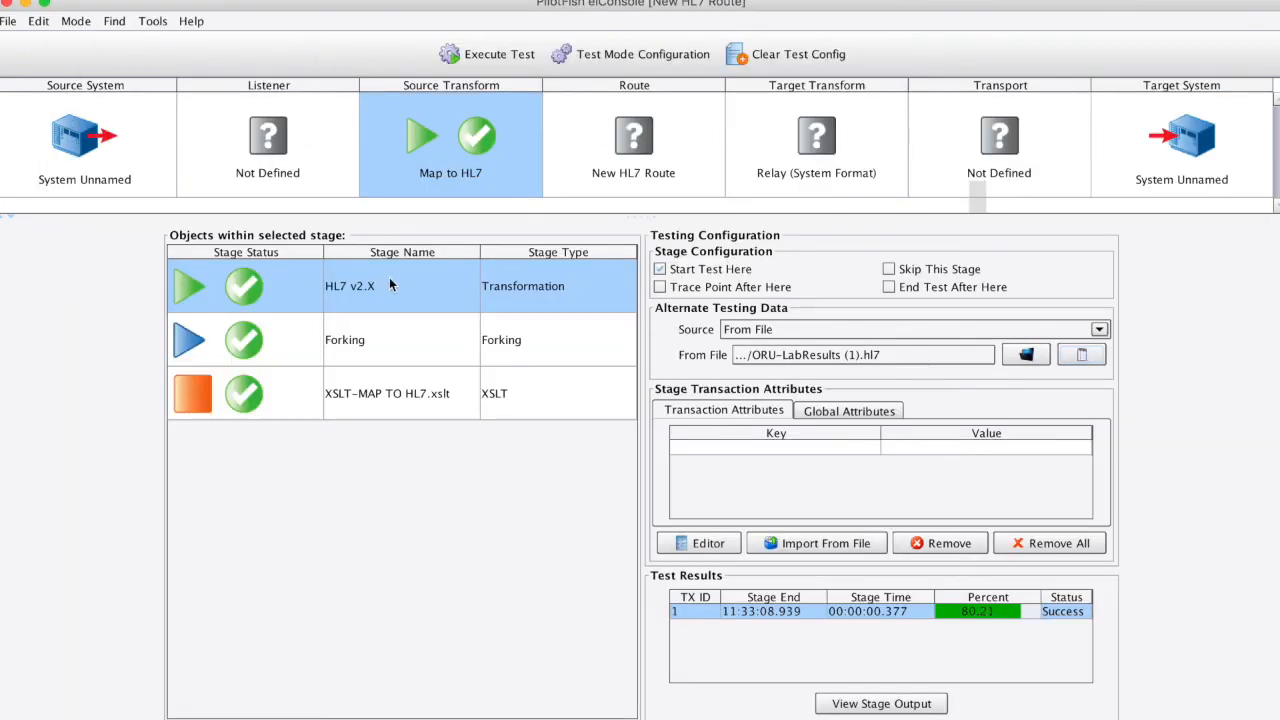
{"action": "left_click", "coordinate": [286, 290]}
{"action": "double_click", "coordinate": [245, 289]}
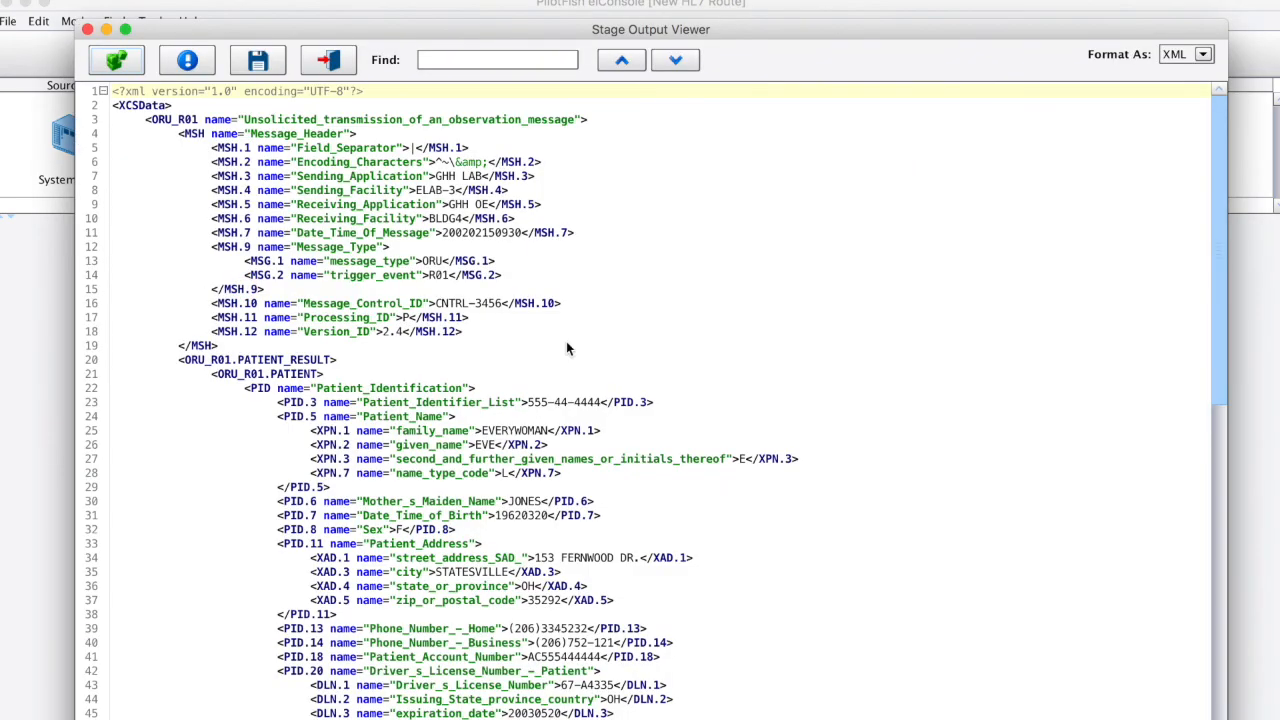
{"action": "left_click", "coordinate": [343, 63]}
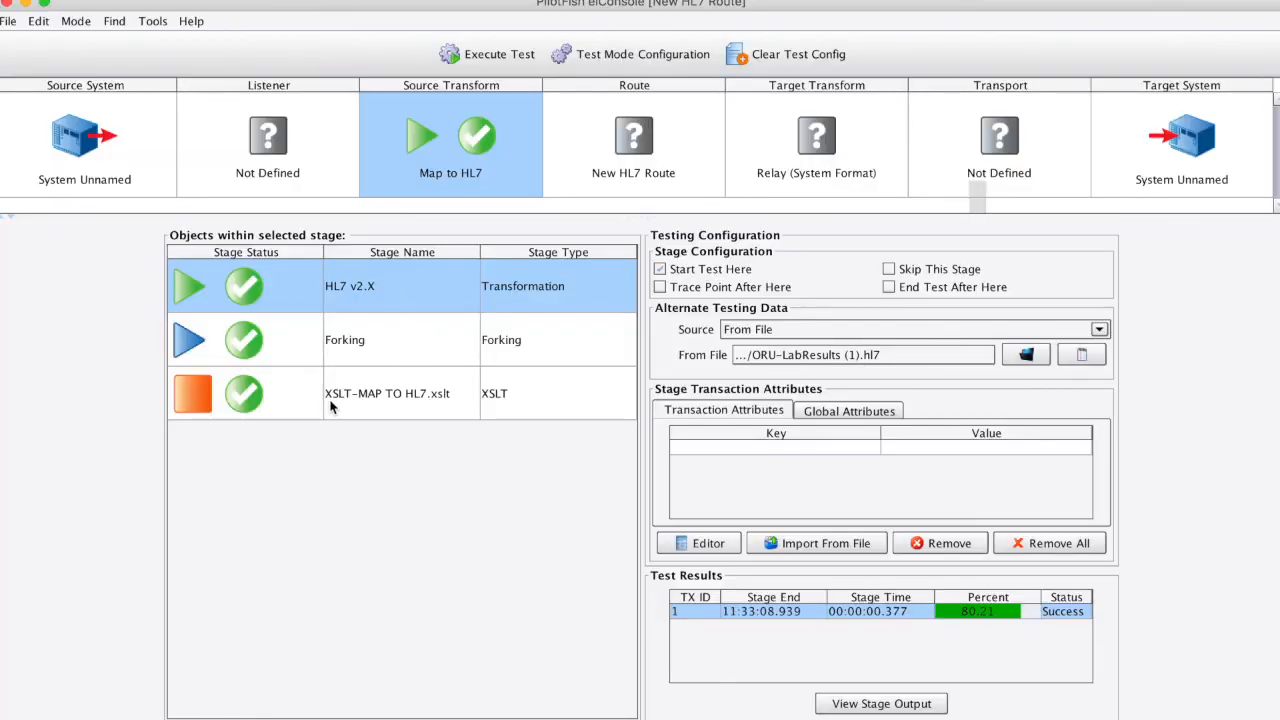
- Inspect the CustomXML output of the XSLT-MAP TO HL7.xslt stage, checking the patient name and date of birth
{"action": "left_click", "coordinate": [256, 410]}
{"action": "left_click", "coordinate": [209, 393]}
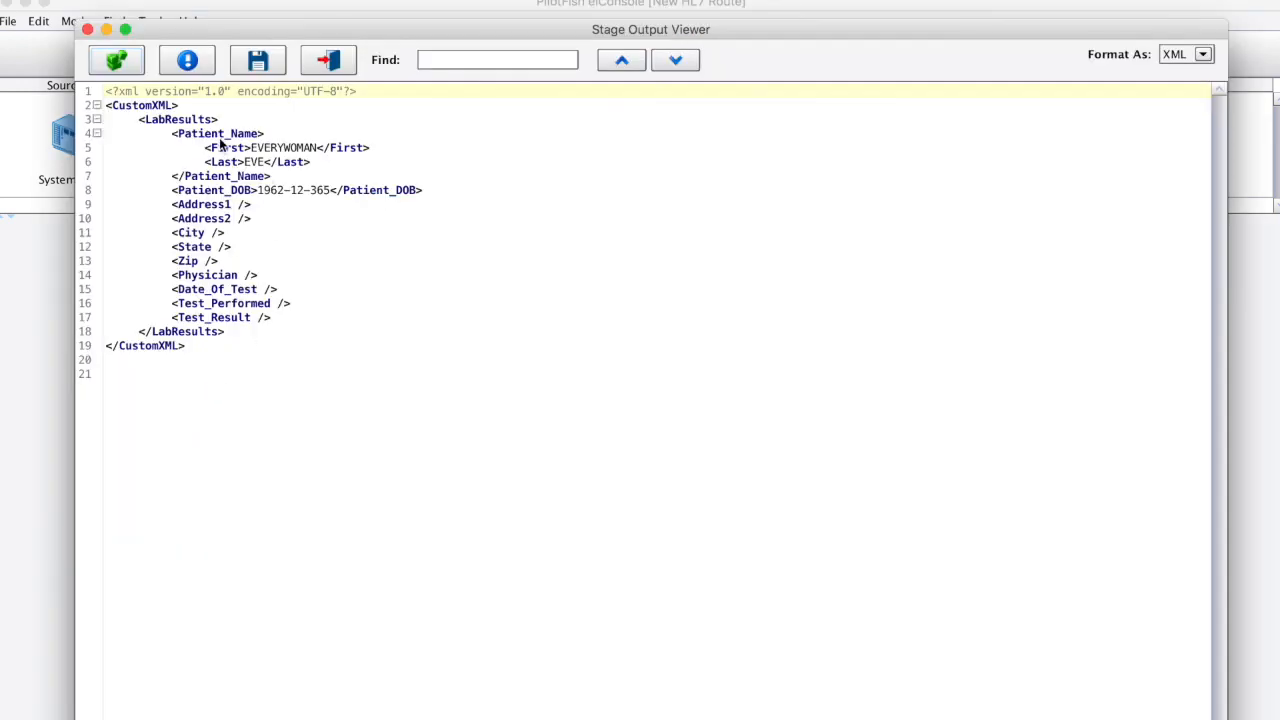
{"action": "left_click", "coordinate": [337, 64]}
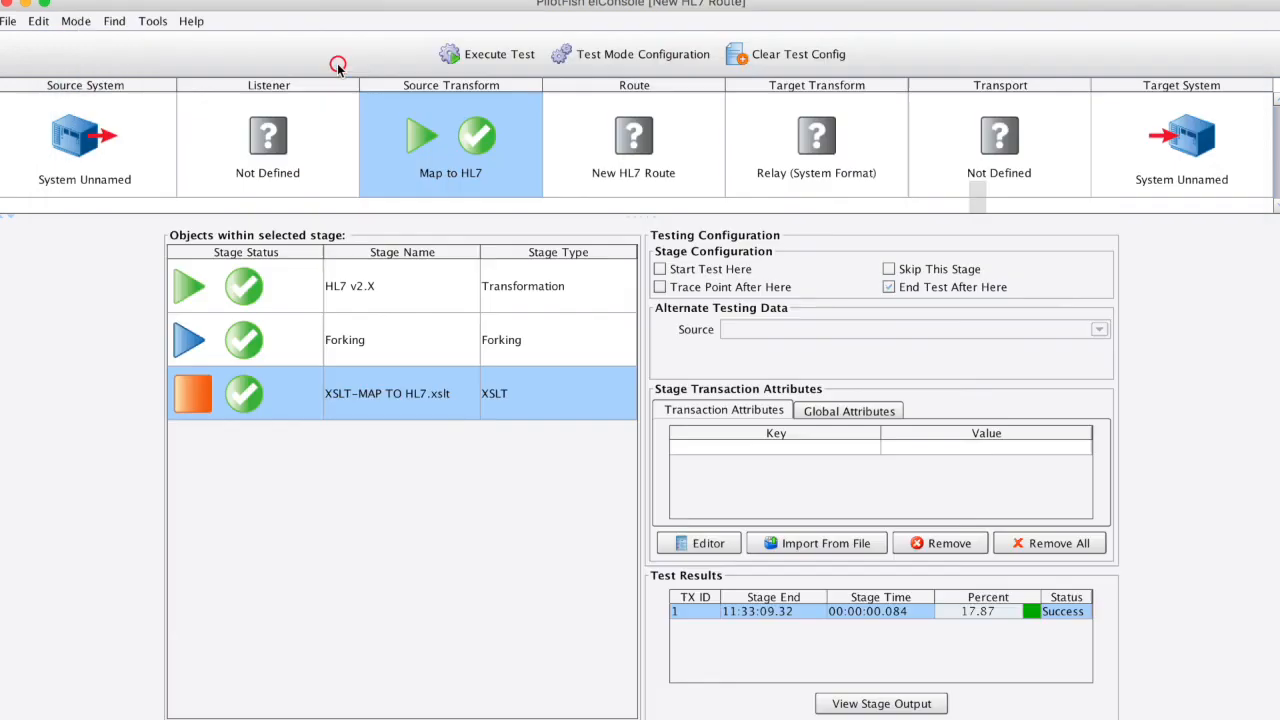